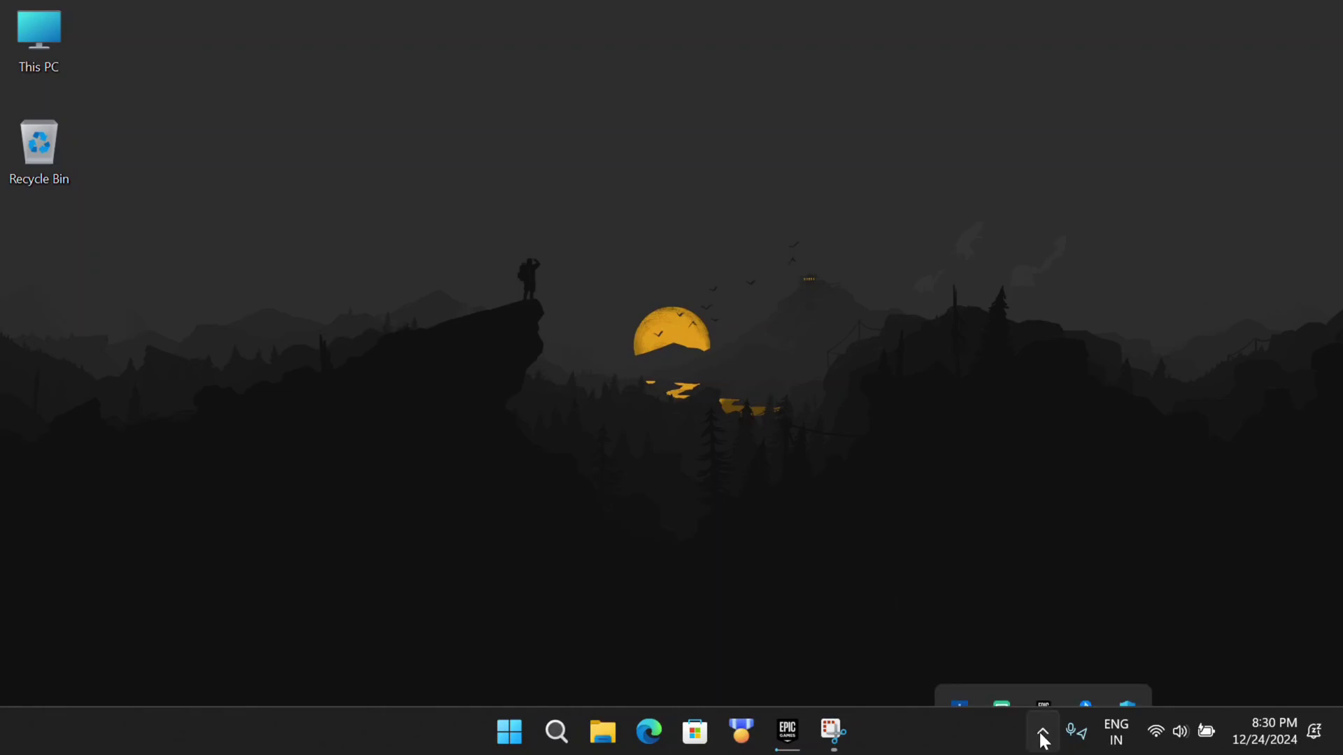
Launch Intel Graphics Software from the tray and narrow the window until the sidebar collapses to icons.
left_click(958, 669)
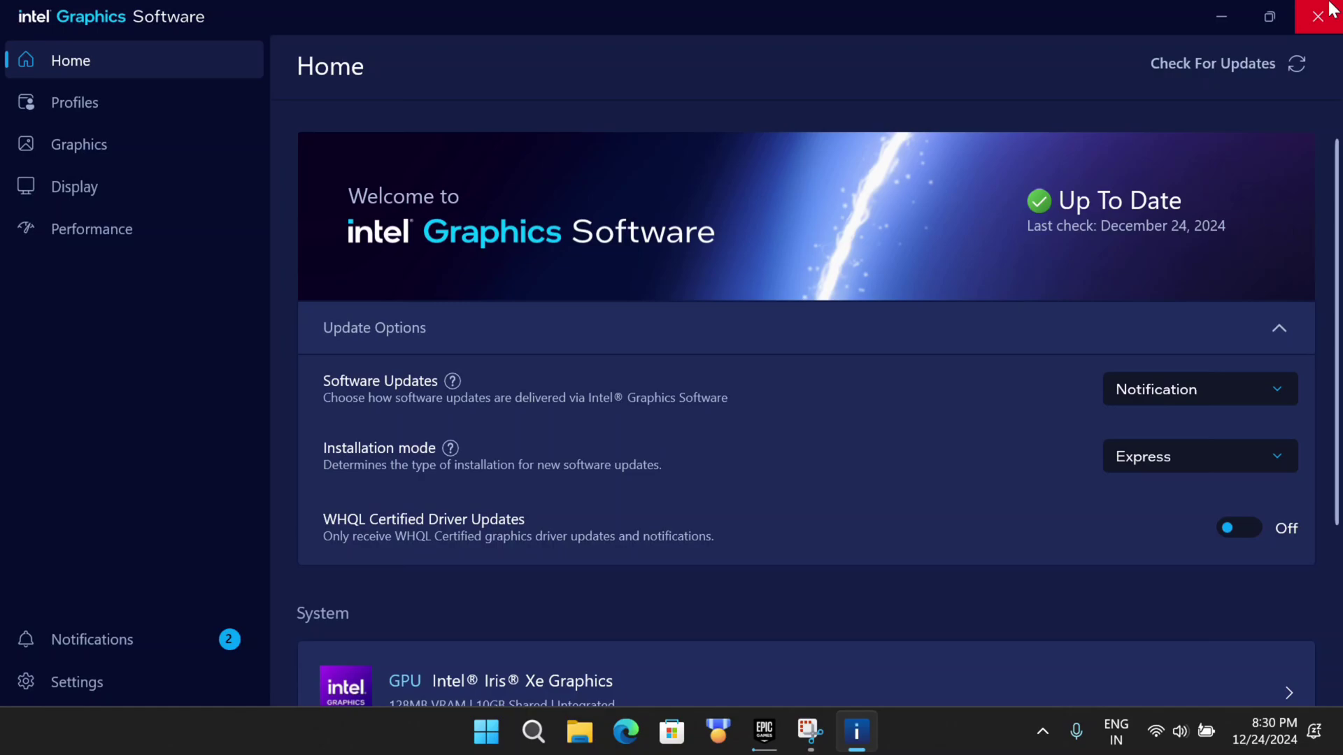
left_click(1274, 18)
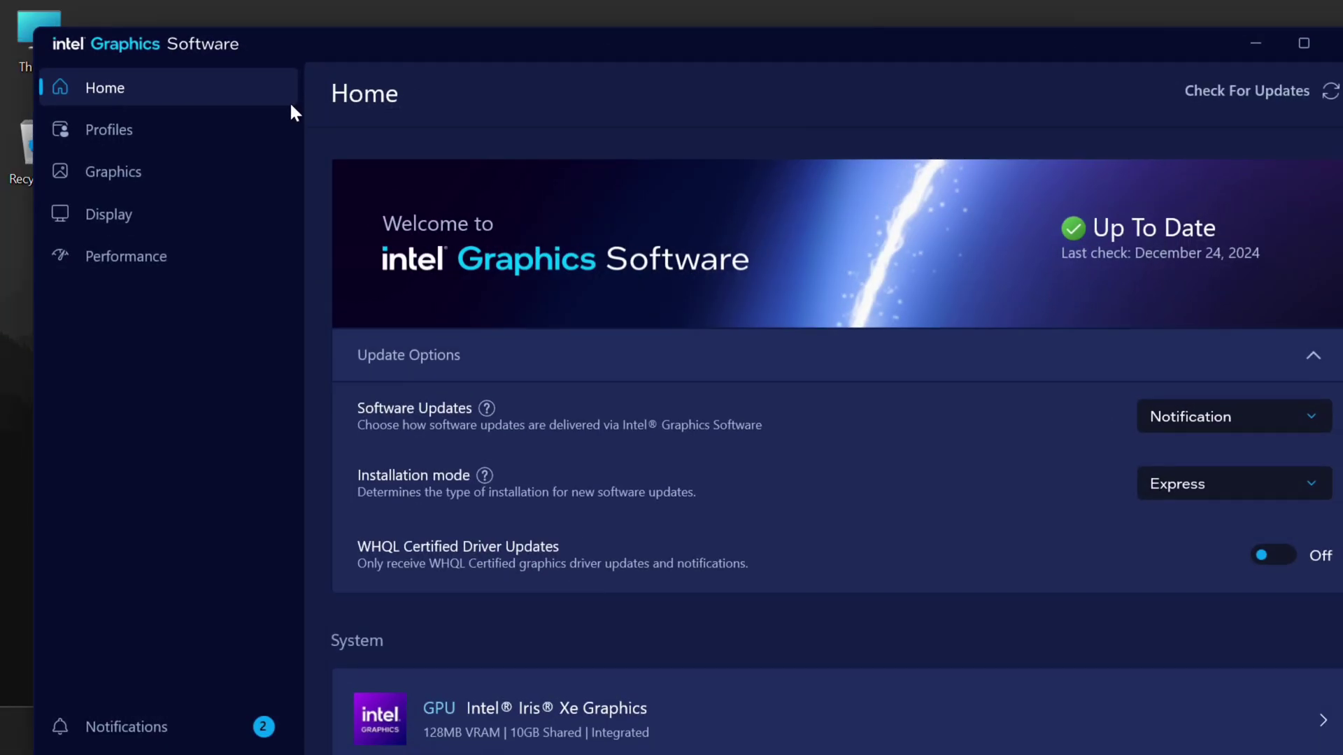
left_click_drag(35, 234, 525, 190)
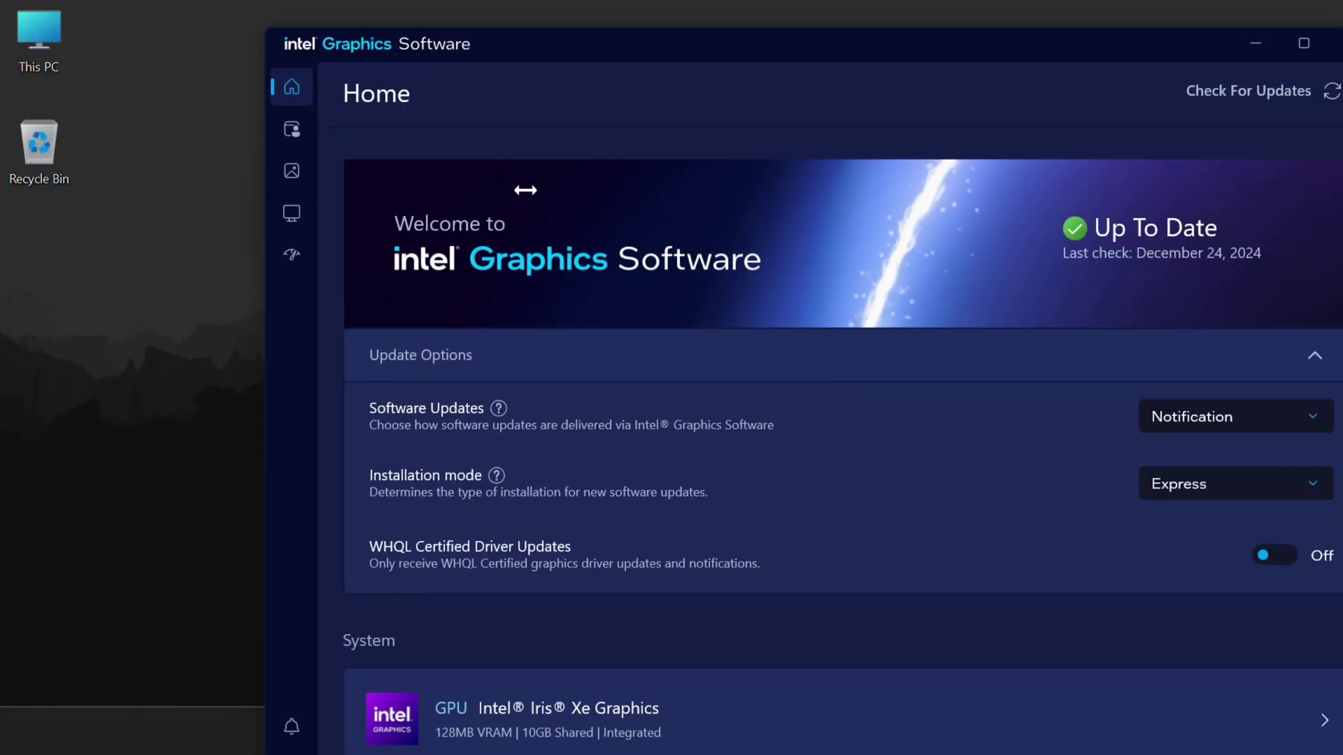
Maximize the window and browse the Profiles, Graphics and Performance pages.
left_click(292, 144)
left_click(1321, 51)
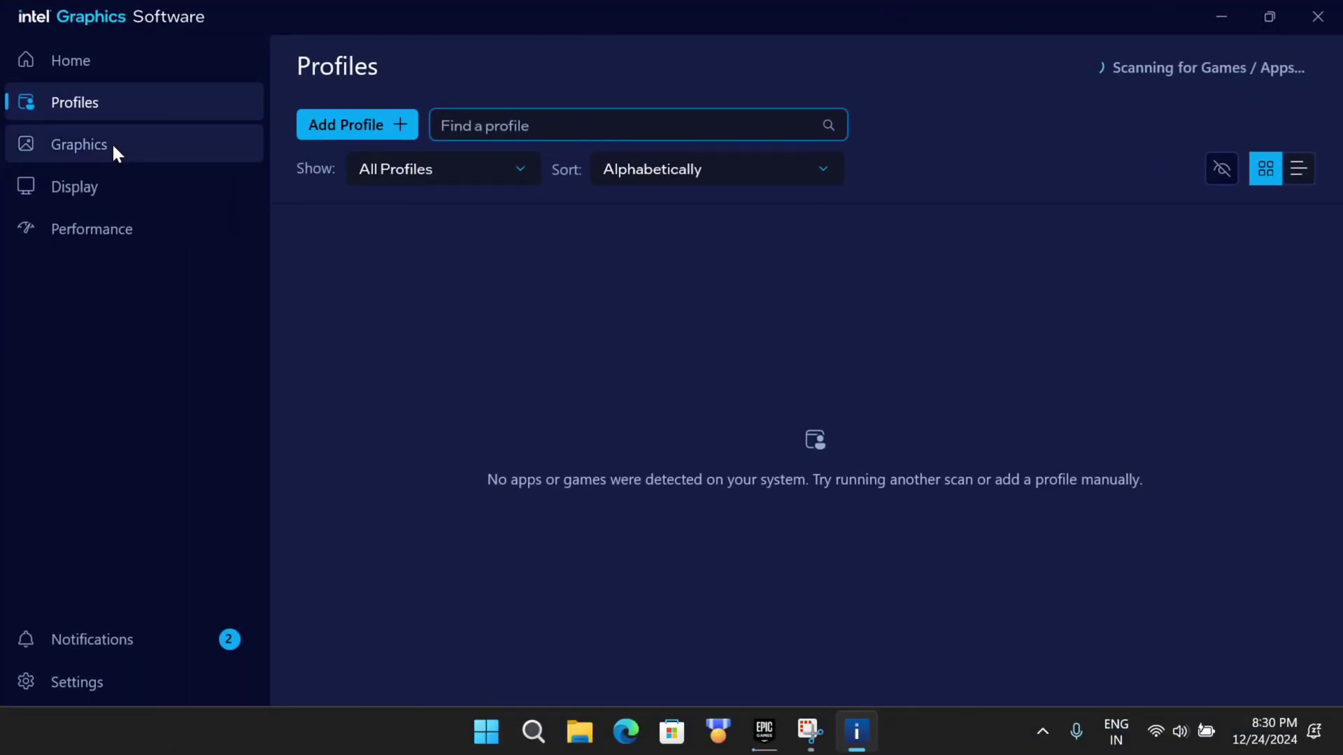
left_click(111, 142)
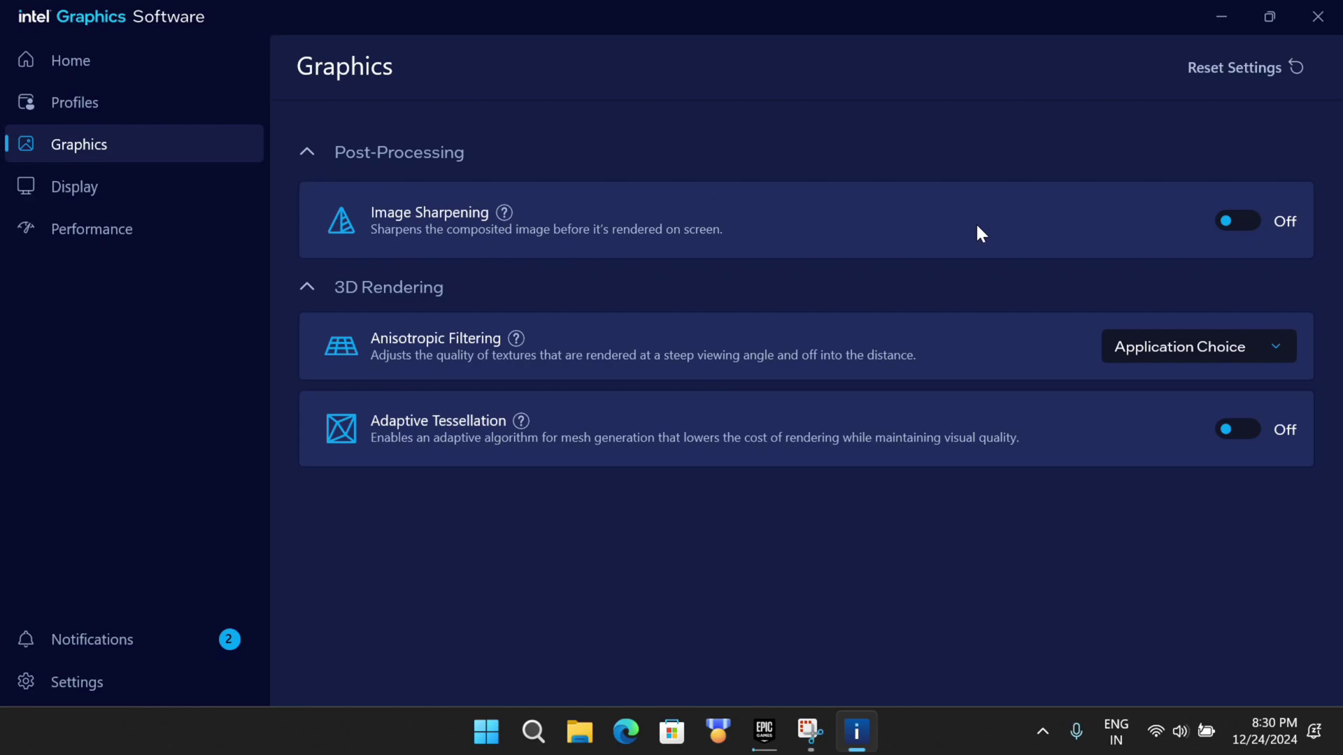
left_click(133, 230)
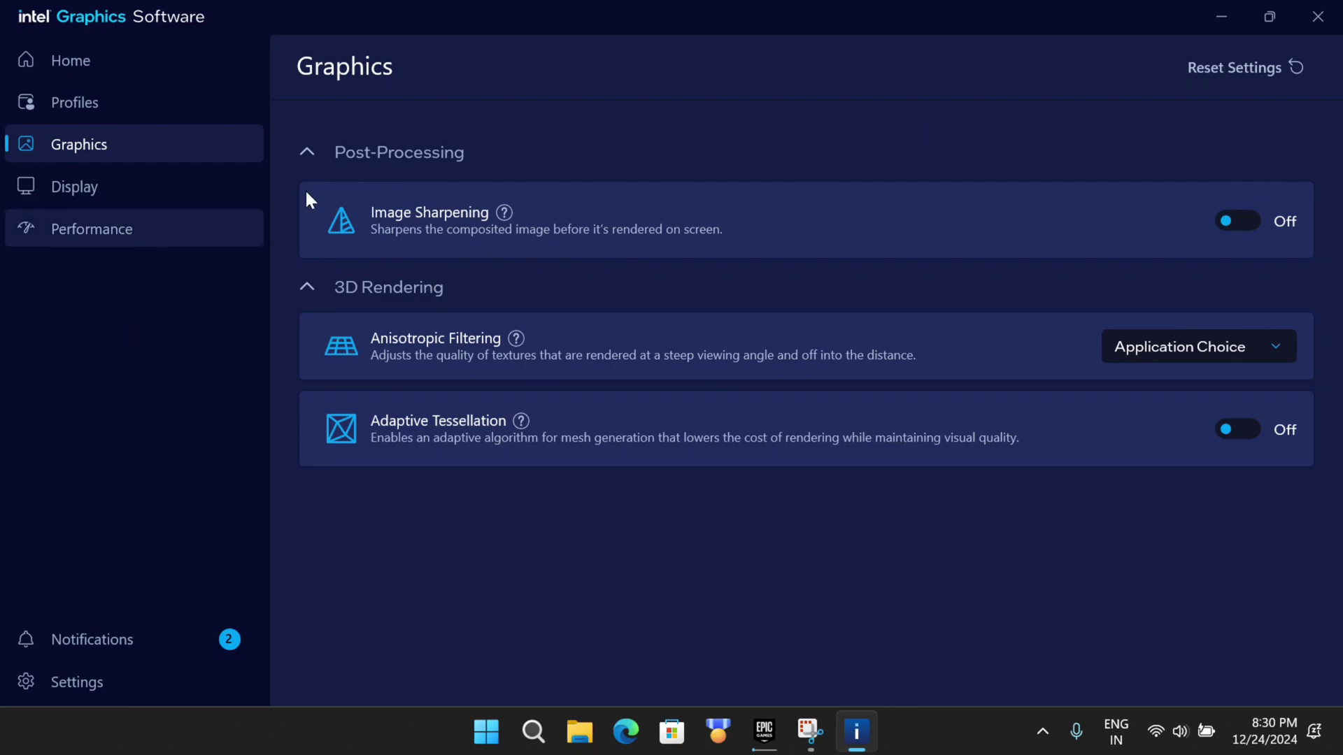
scroll(1085, 478, "down", 3)
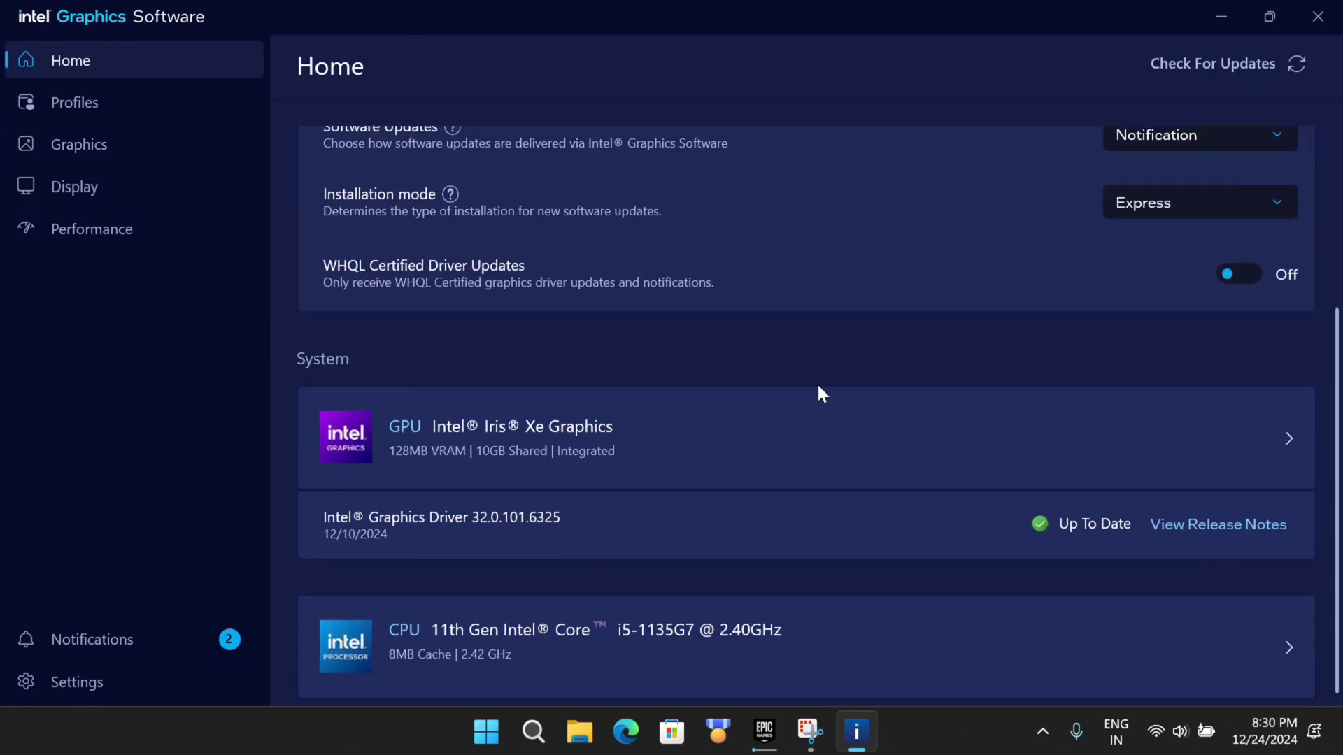
scroll(868, 431, "down", 1)
scroll(868, 430, "up", 1)
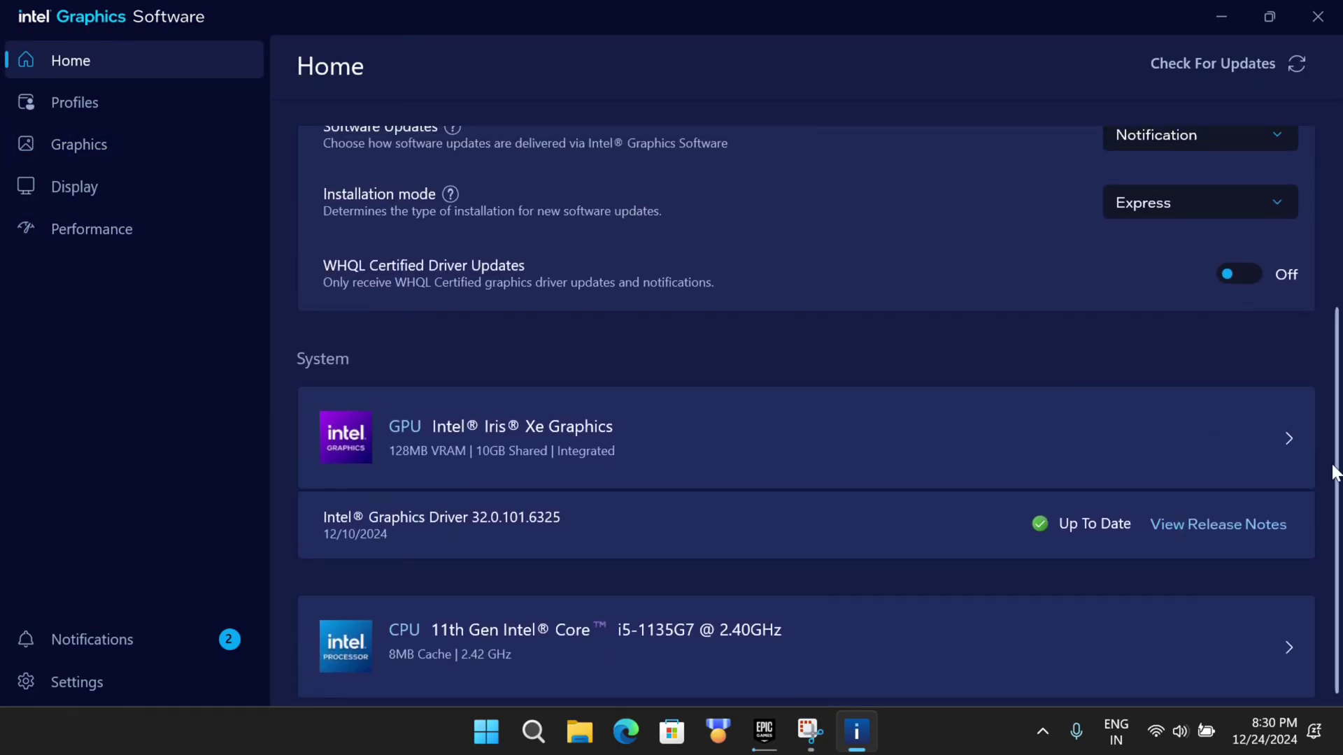
Show Settings > System with GPU hardware, software versions and CPU detailed information expanded.
left_click(1289, 437)
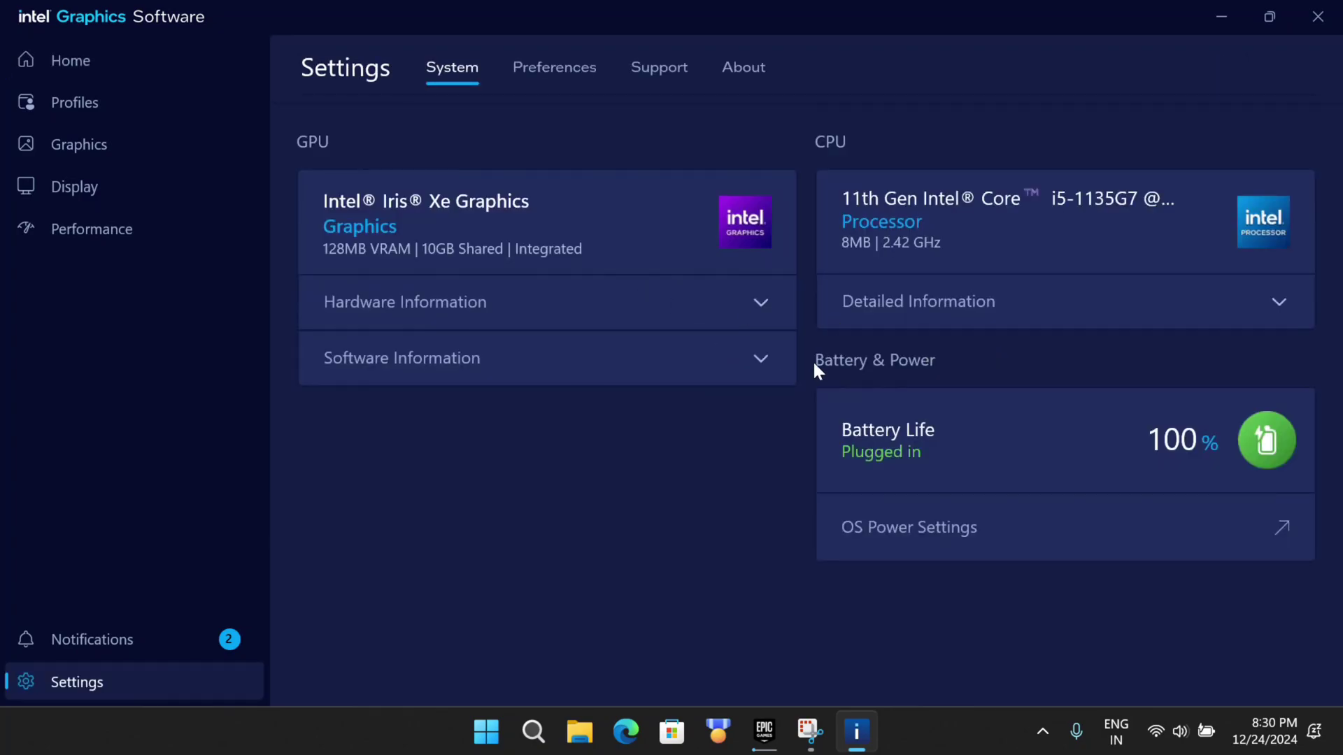
left_click(759, 302)
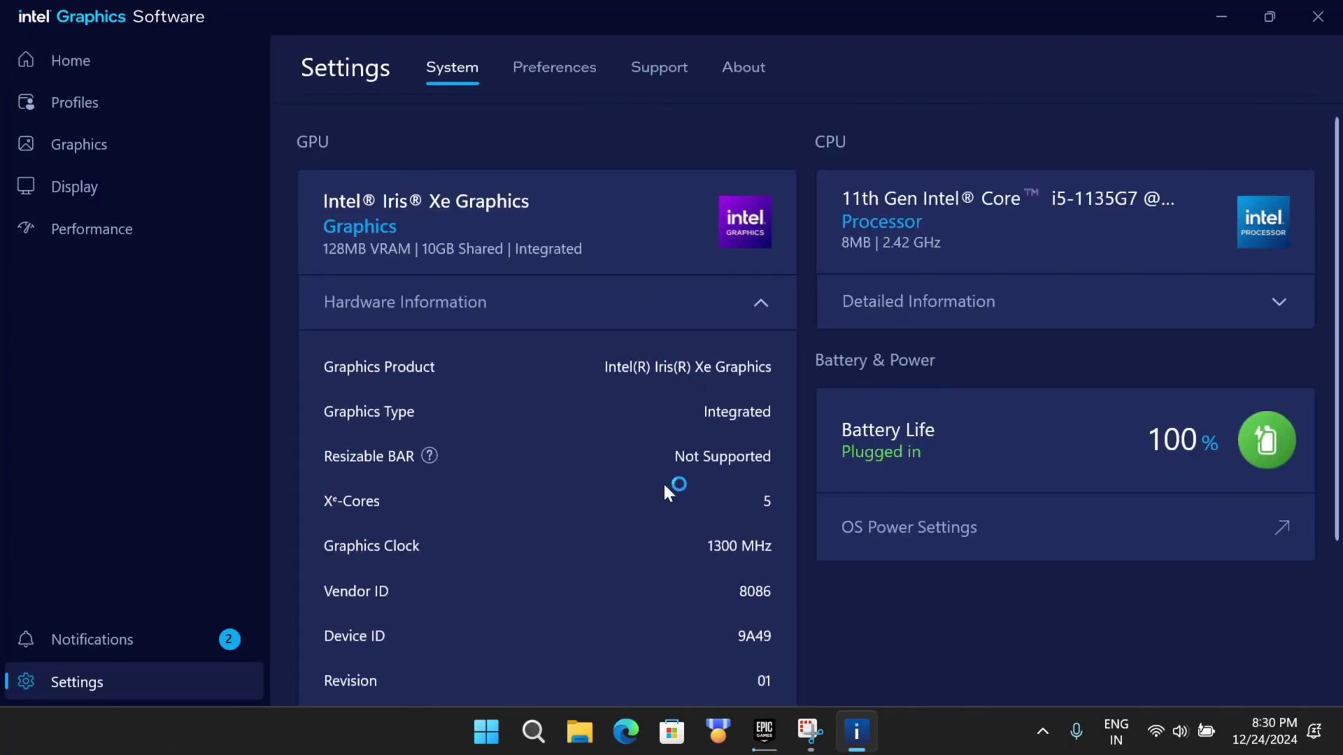
scroll(662, 482, "down", 3)
scroll(661, 492, "up", 3)
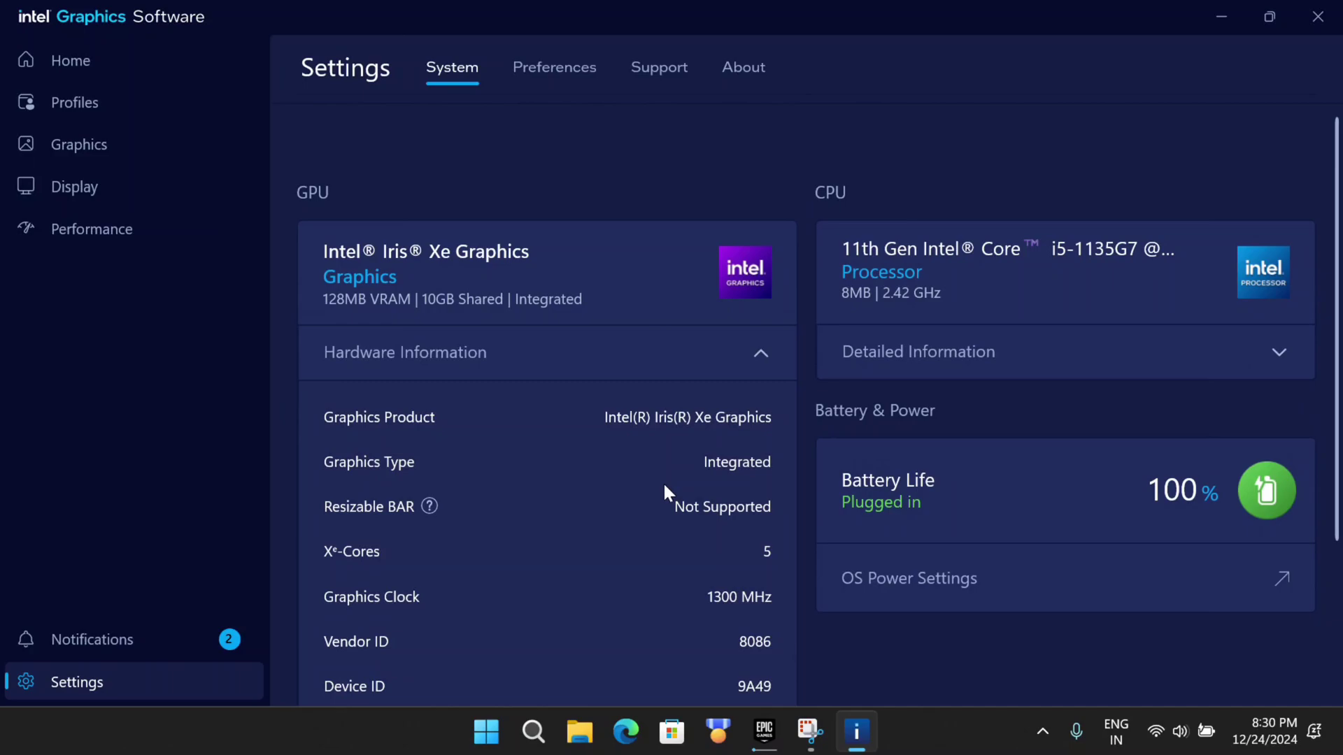
scroll(700, 453, "down", 3)
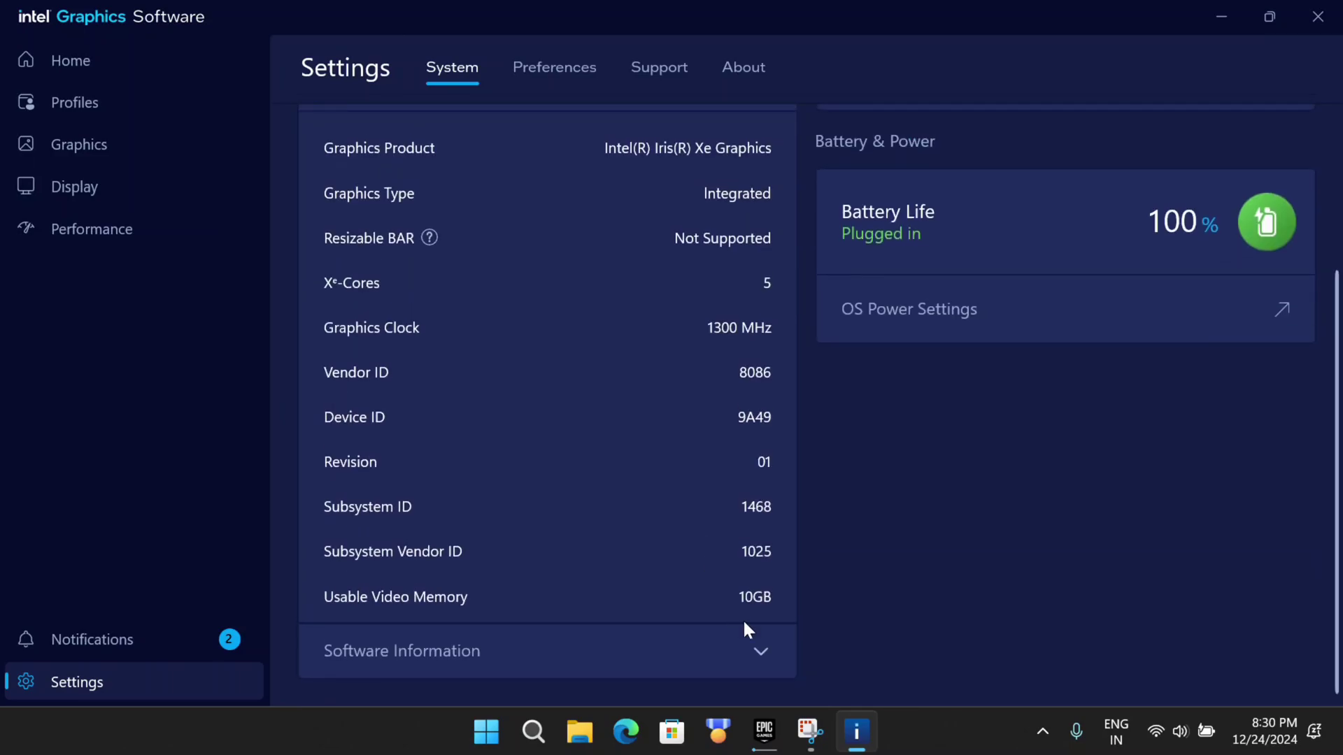
left_click(768, 668)
scroll(632, 493, "down", 3)
scroll(632, 492, "up", 5)
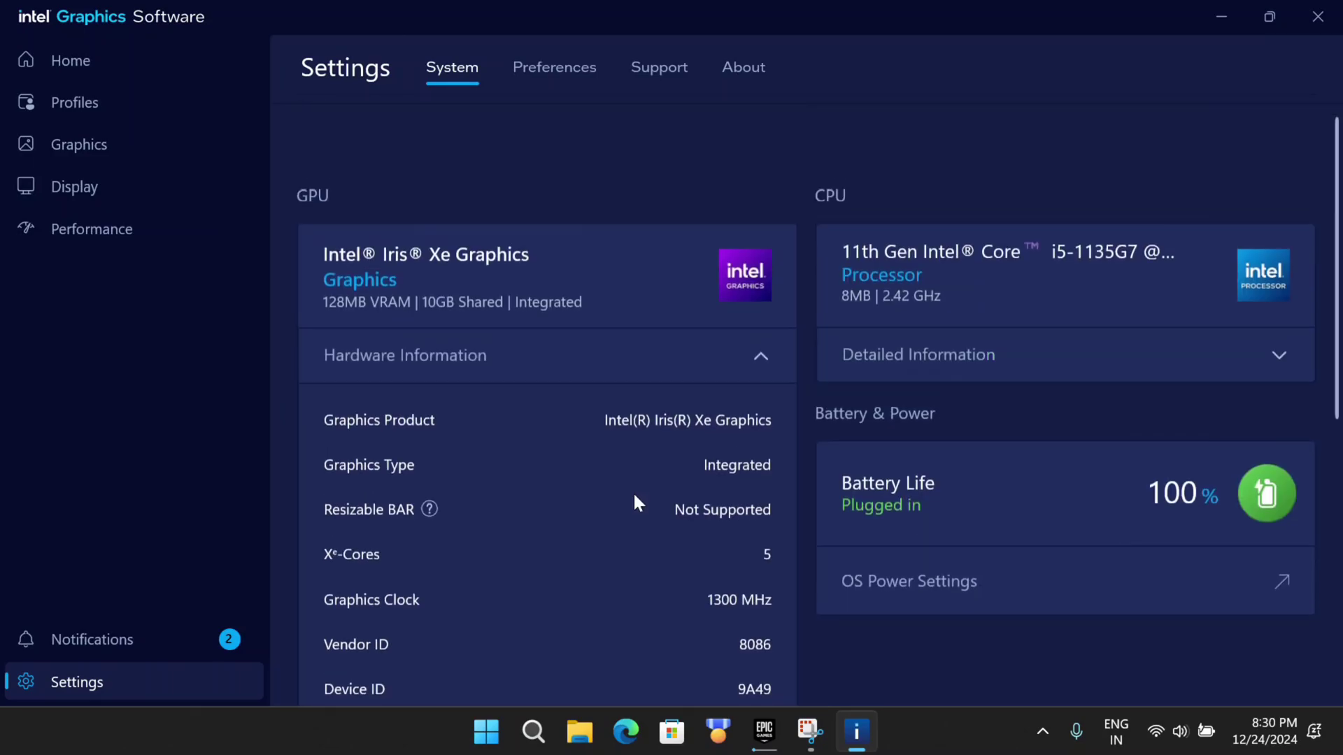
left_click(1274, 294)
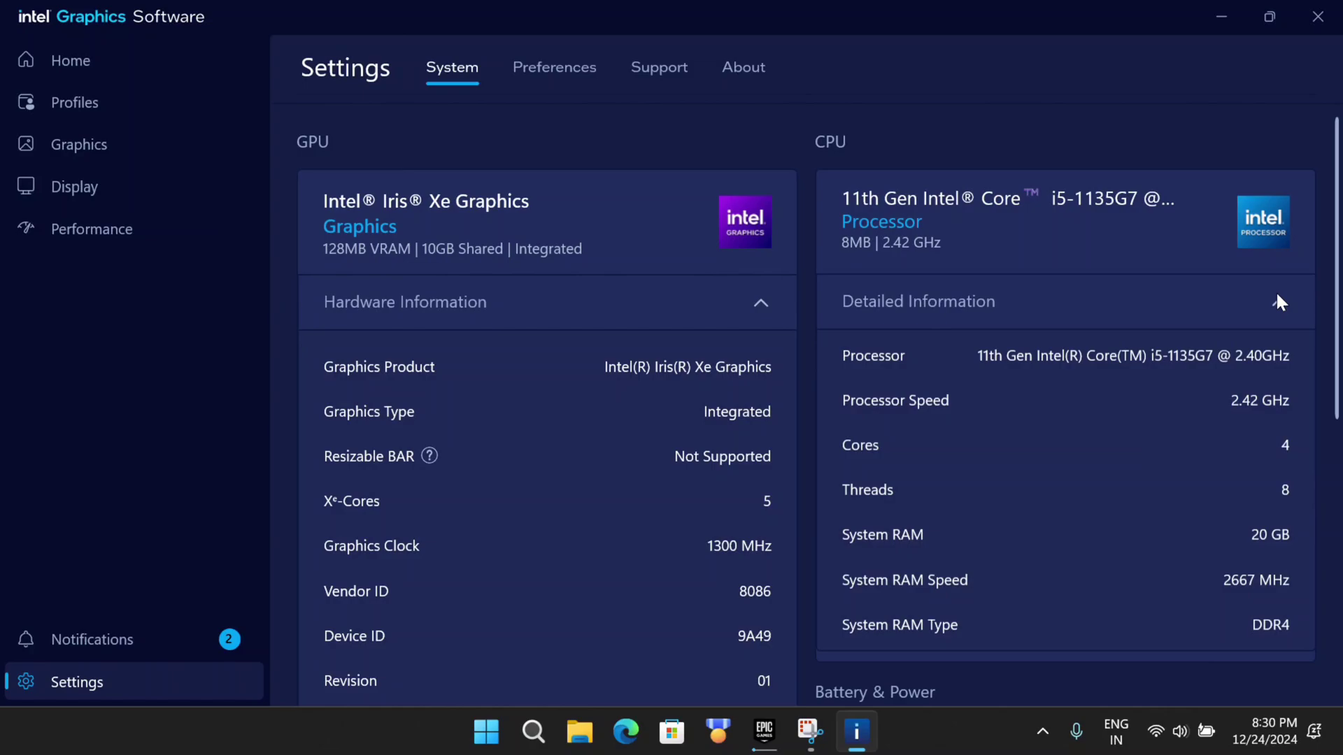
scroll(1072, 489, "down", 1)
scroll(1071, 489, "down", 5)
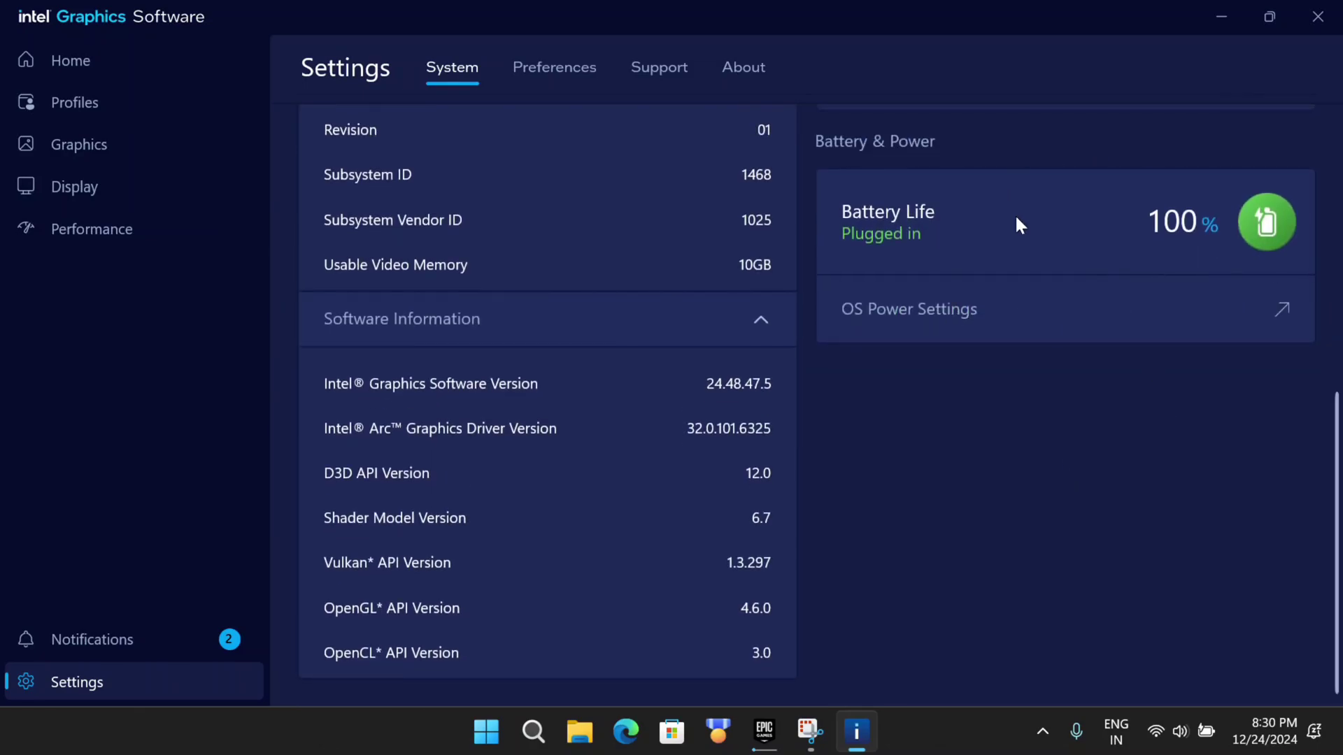
Return to Home and toggle WHQL Certified Driver Updates on, then back off.
left_click(103, 62)
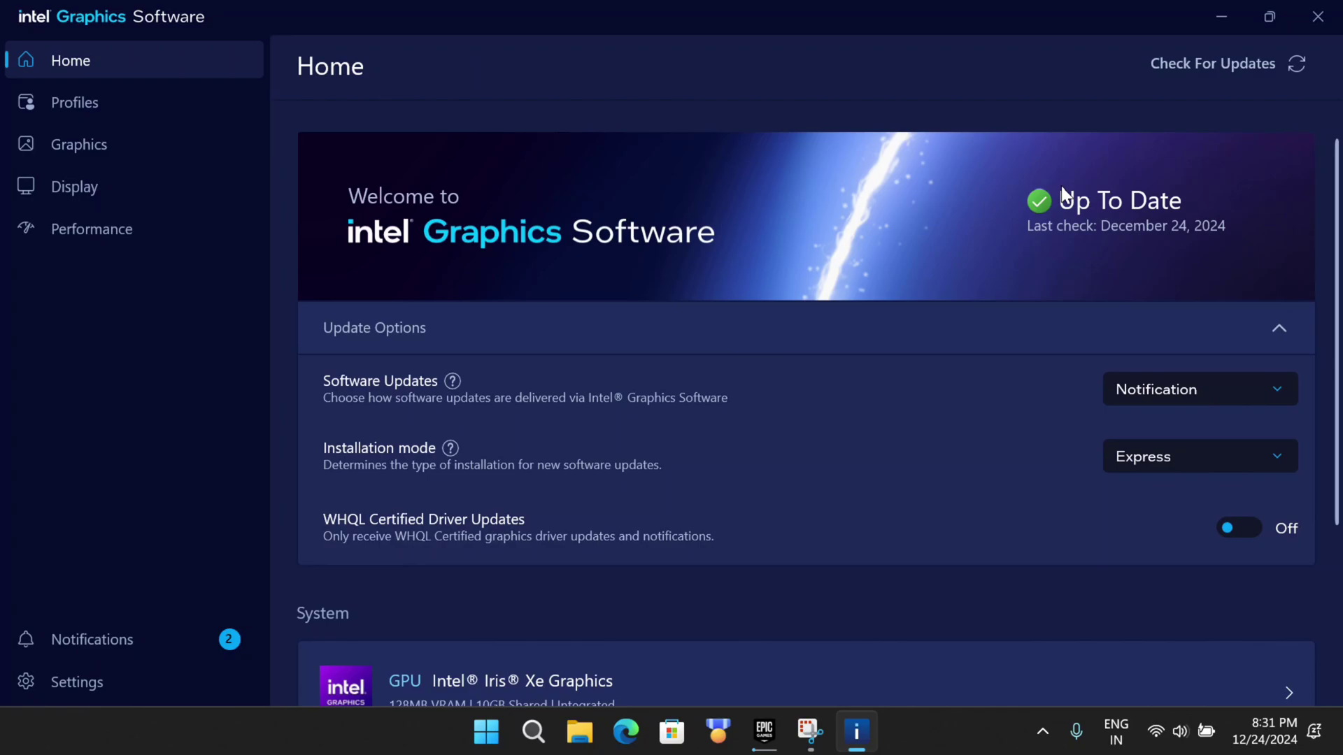
scroll(823, 527, "down", 3)
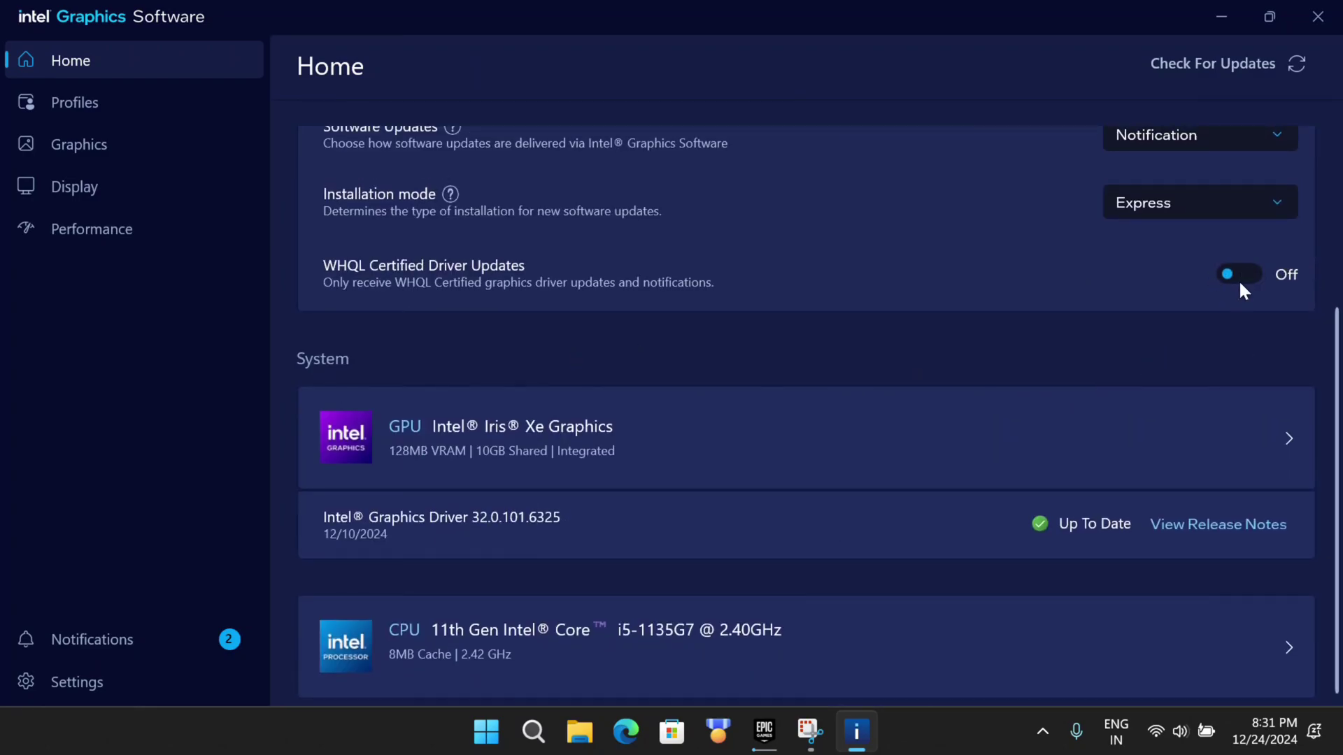
left_click(1238, 276)
scroll(1055, 301, "up", 3)
scroll(1048, 302, "down", 1)
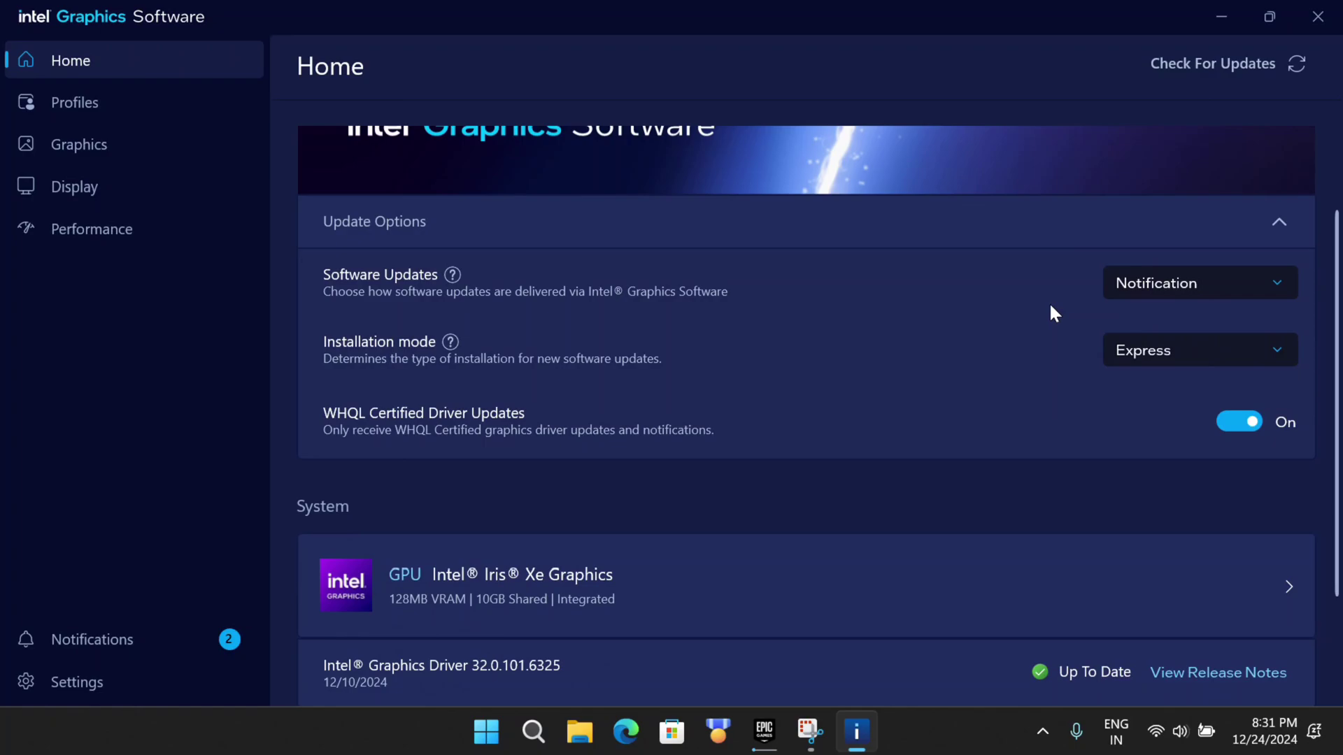
left_click(1227, 416)
scroll(968, 424, "down", 2)
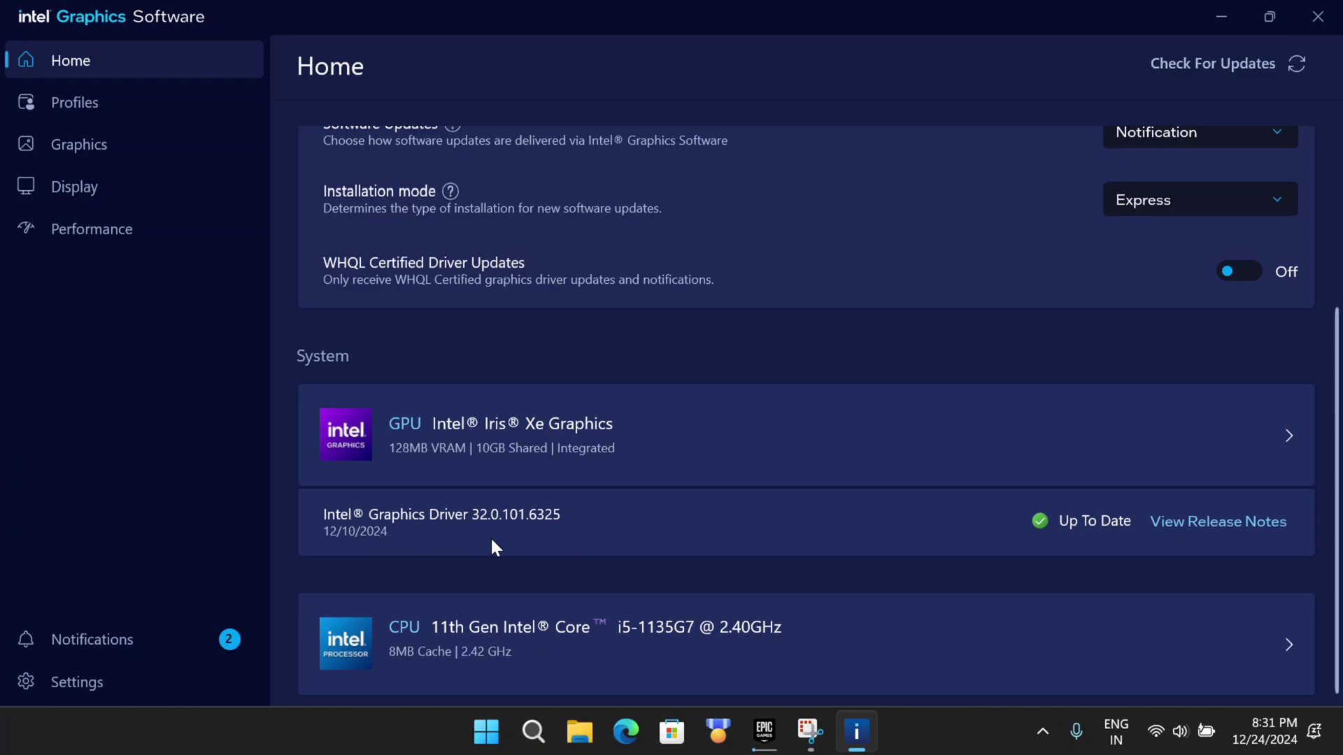
scroll(541, 425, "up", 4)
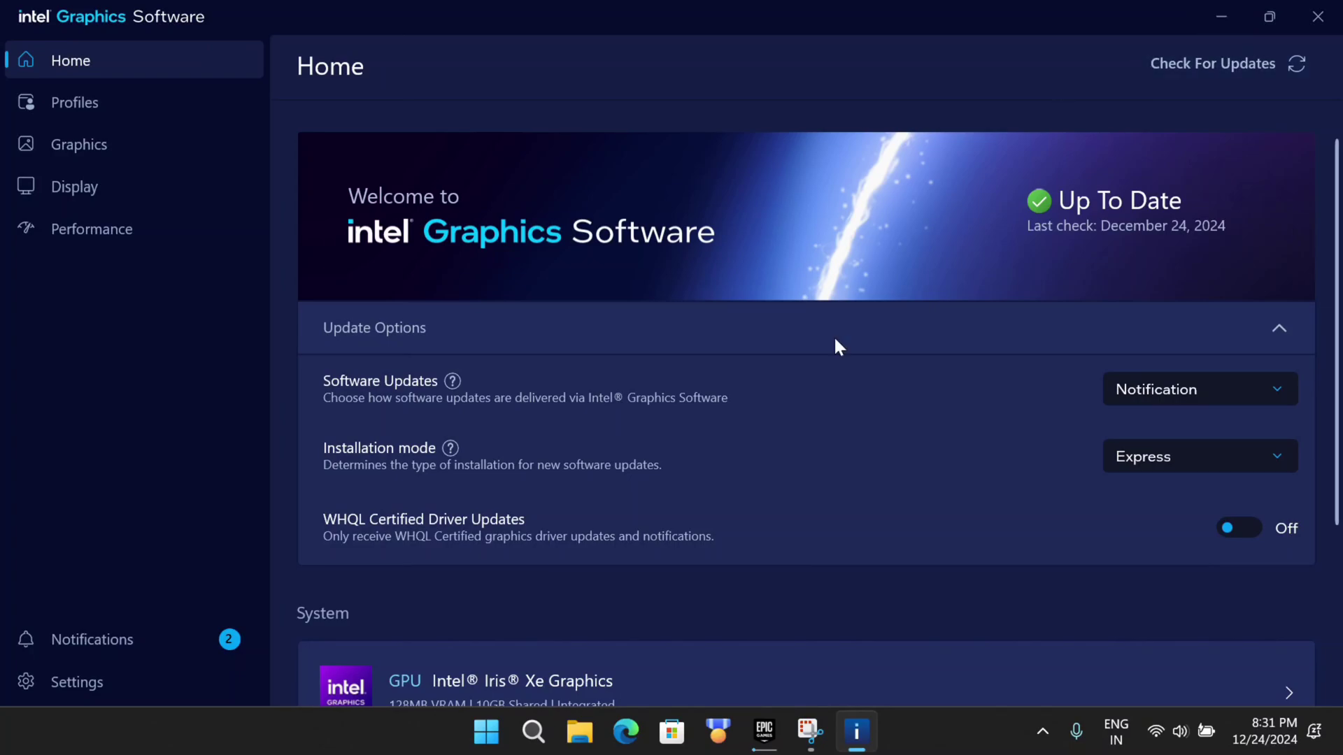
Search Google for 'intel iris xe graphics driver' from the Chrome address bar.
left_click(487, 731)
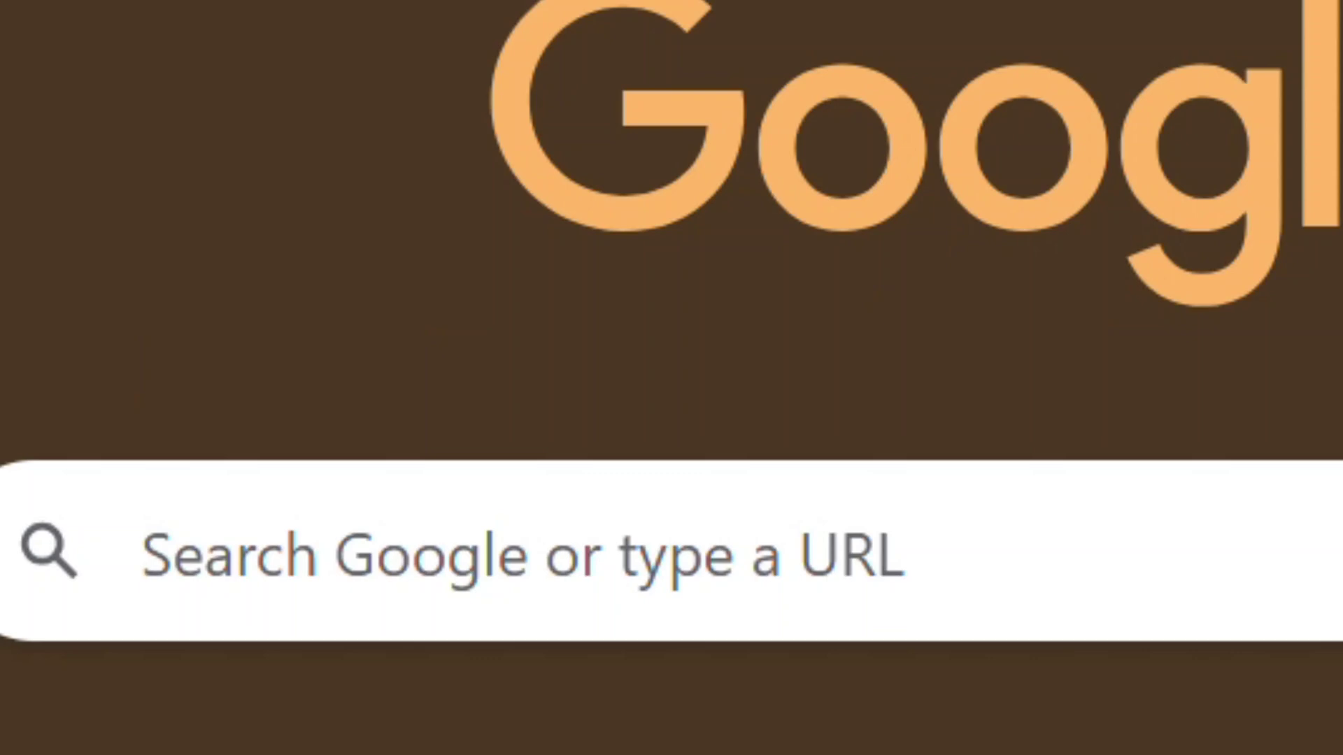
left_click(618, 110)
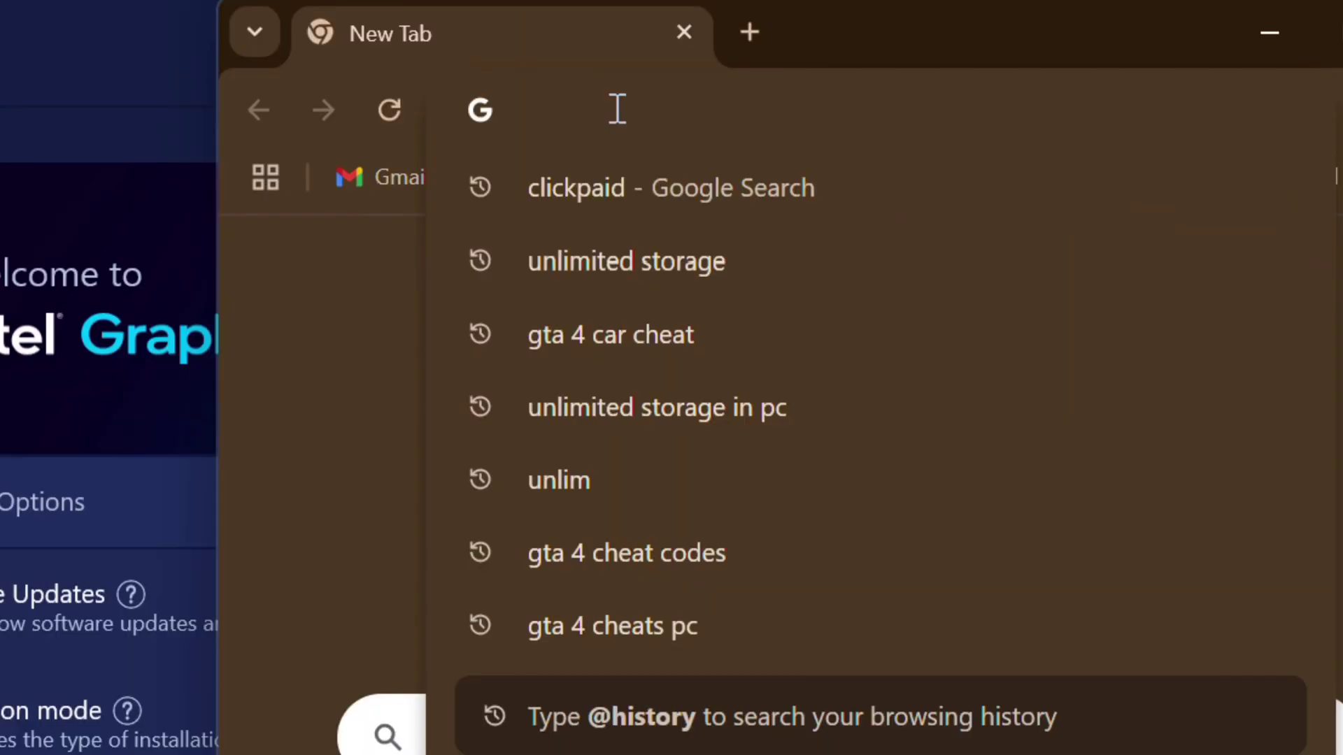
type("i")
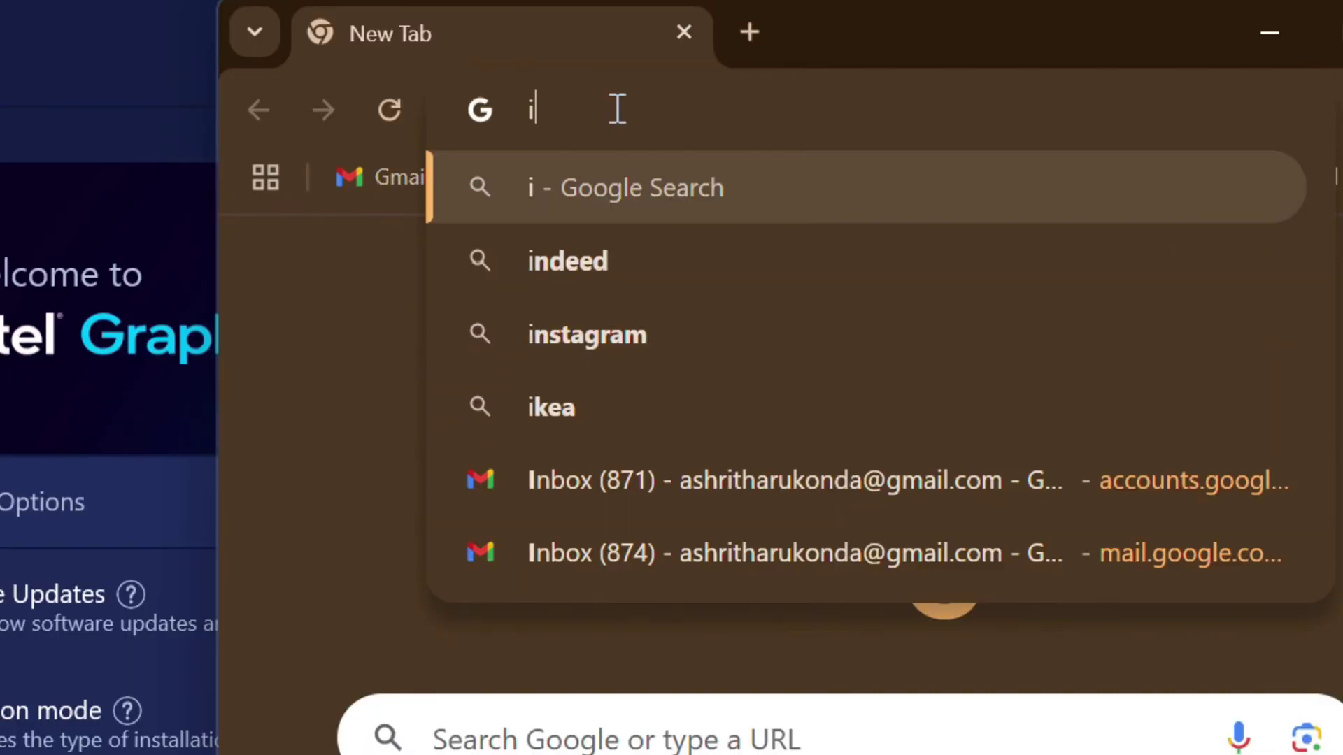
type("n")
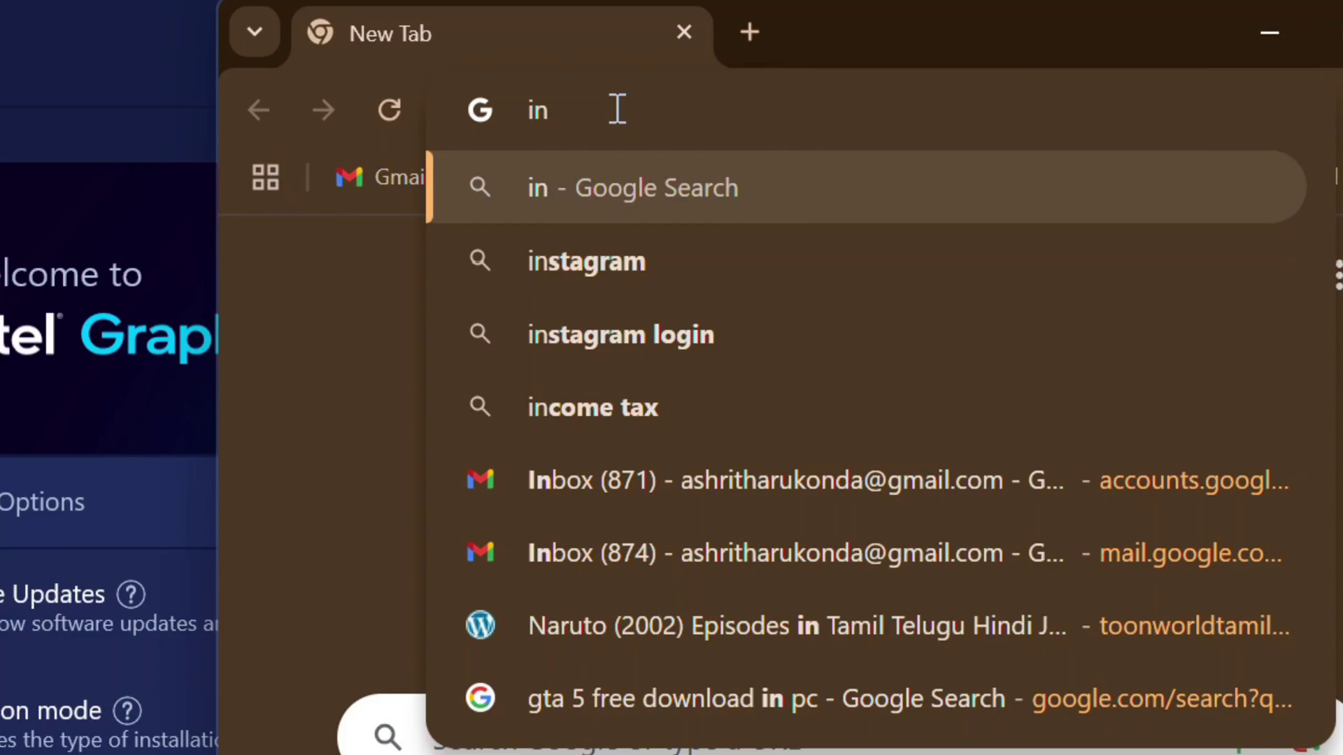
type("te")
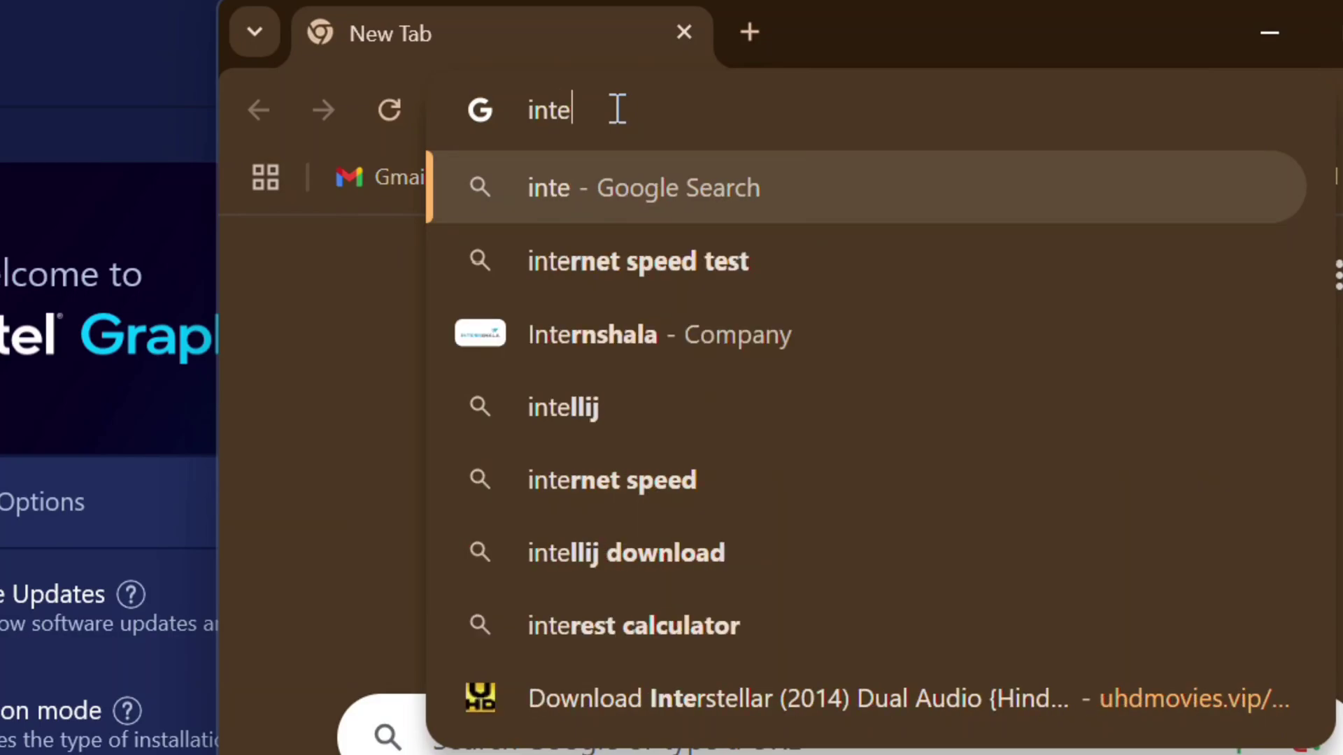
type("l i")
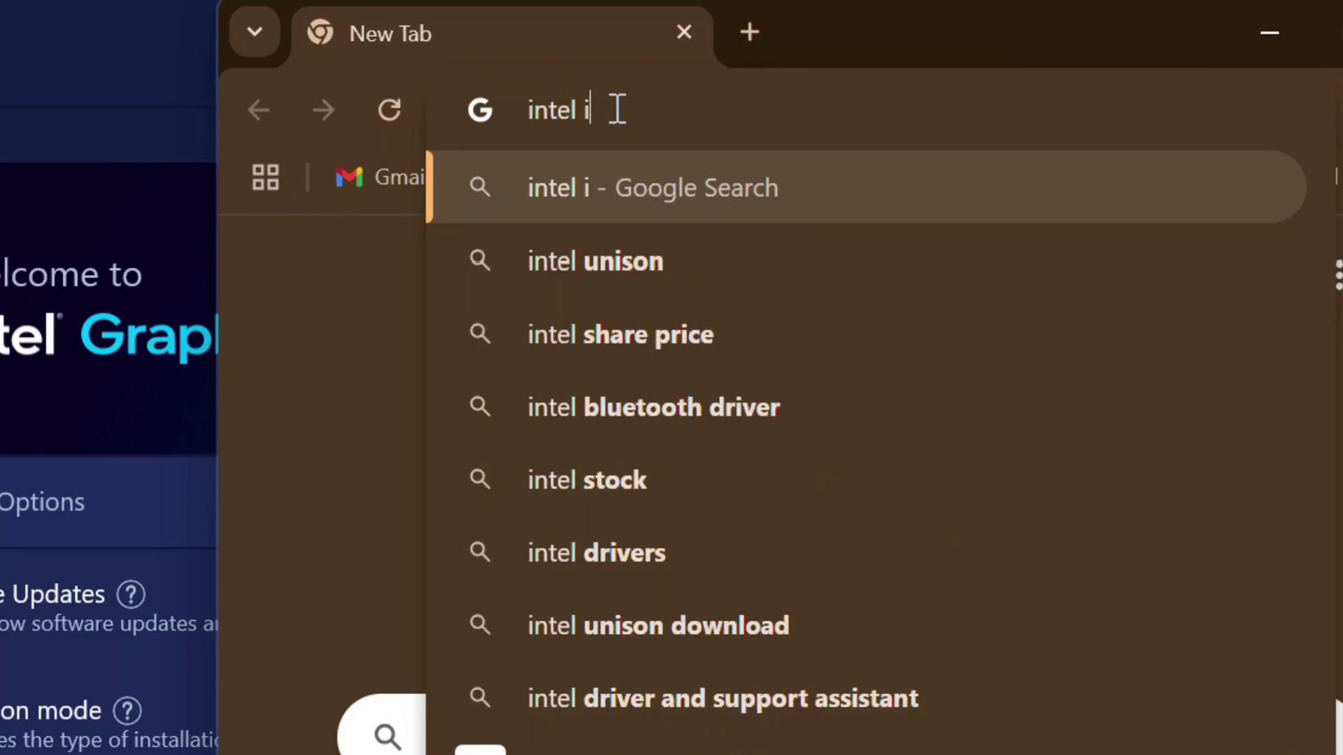
type("ris xe graphics driver")
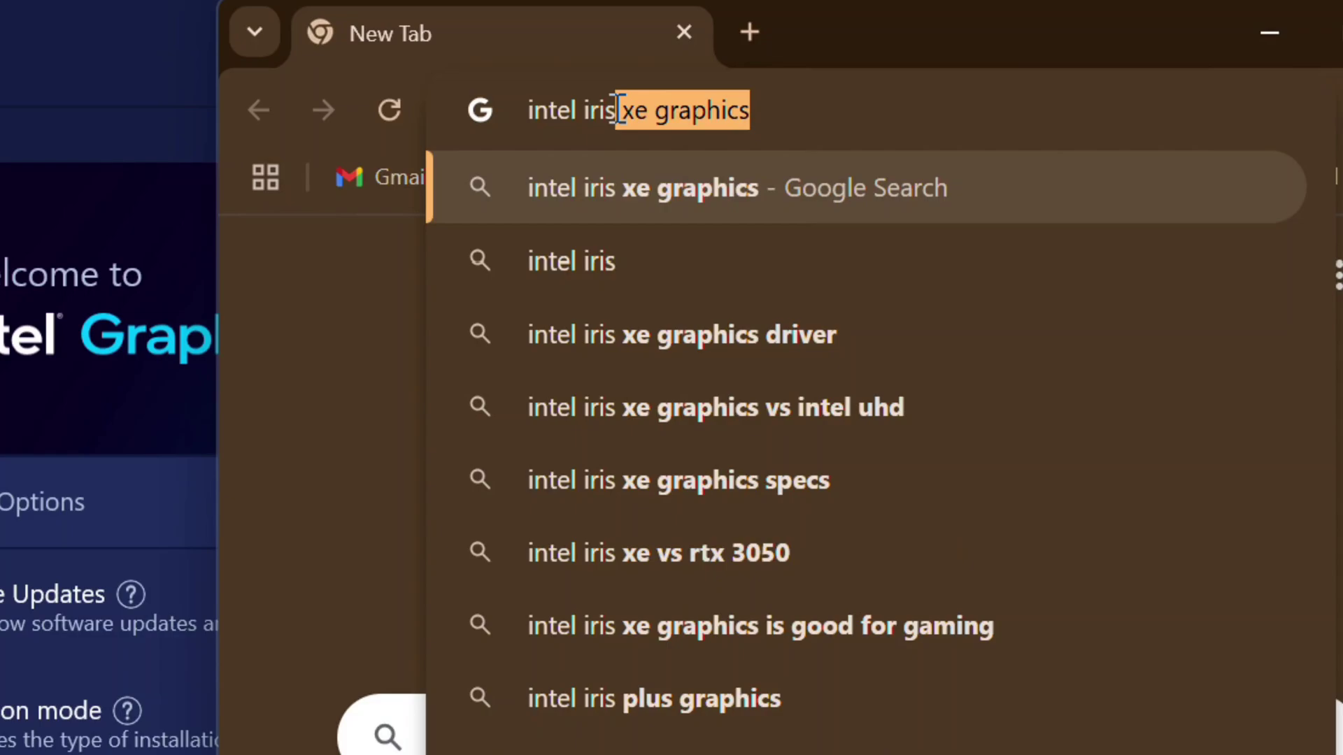
left_click(712, 340)
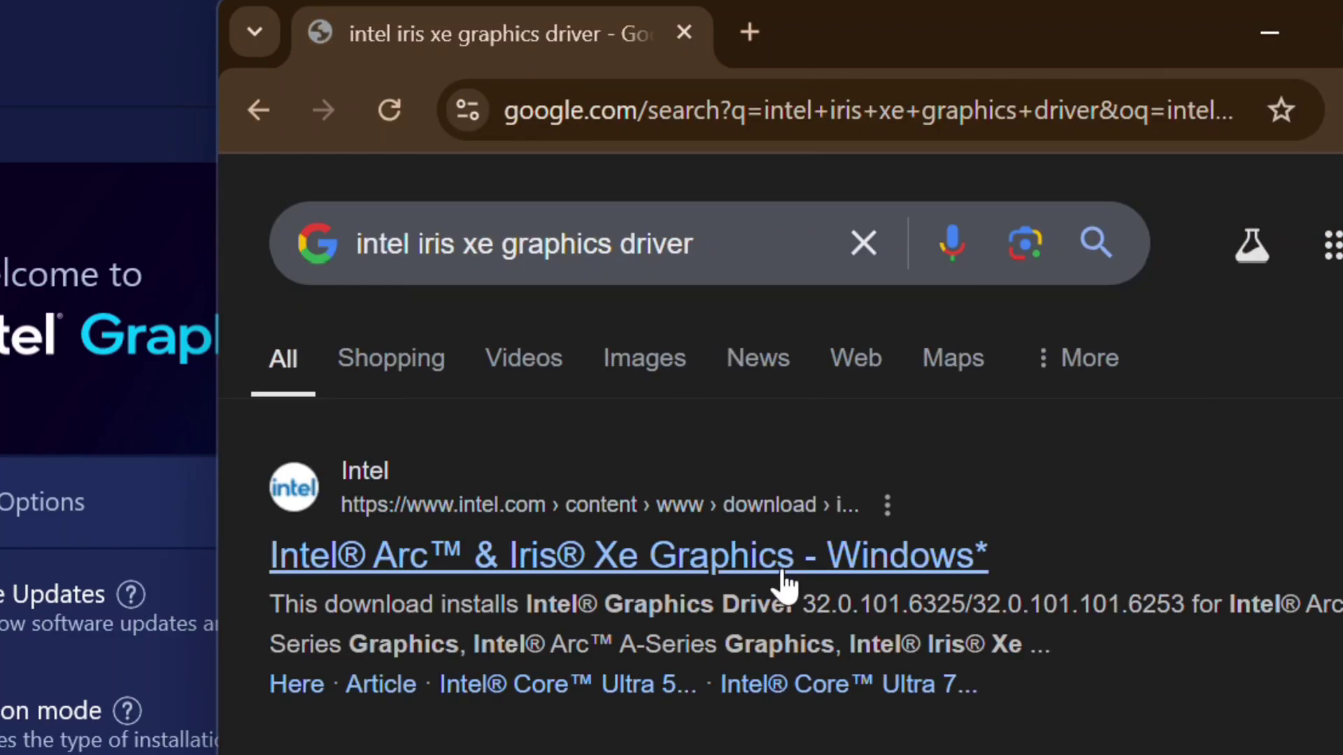
Start downloading the driver installer from Intel's Arc & Iris Xe Graphics page and check its progress.
left_click(700, 577)
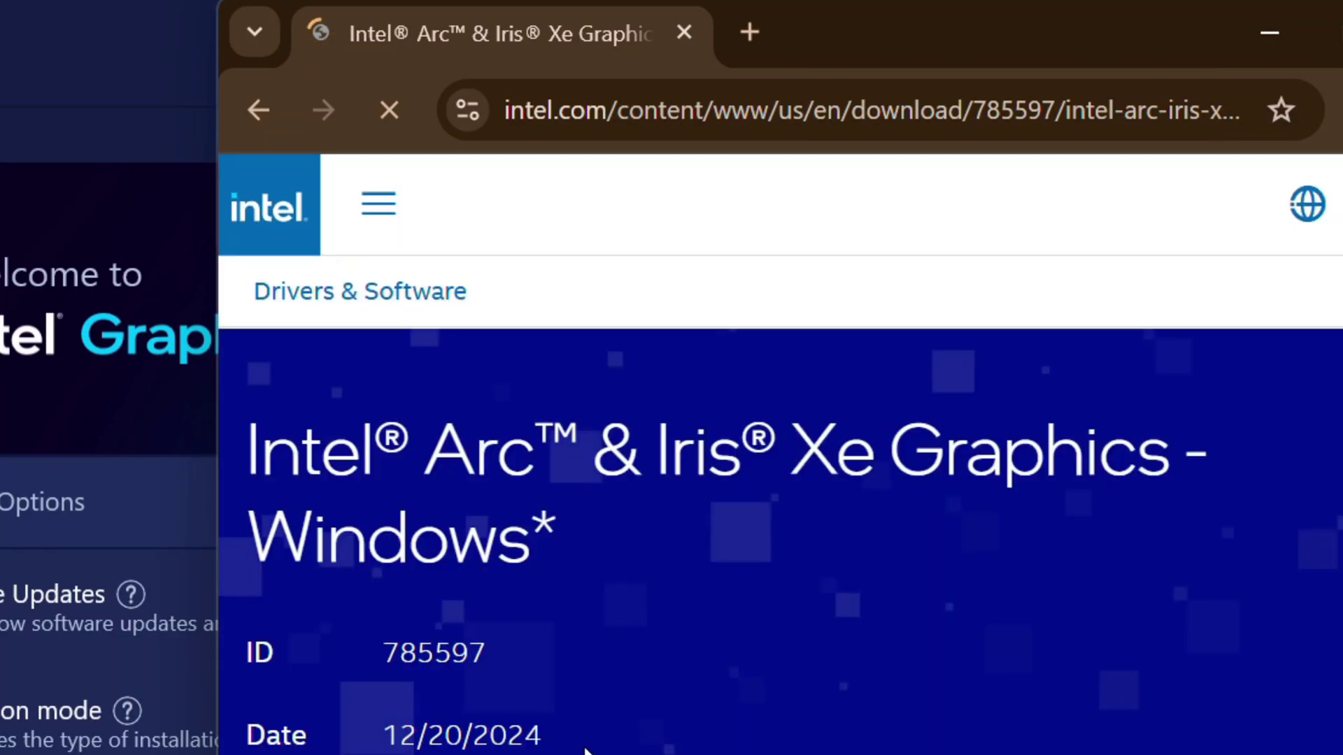
scroll(840, 720, "down", 3)
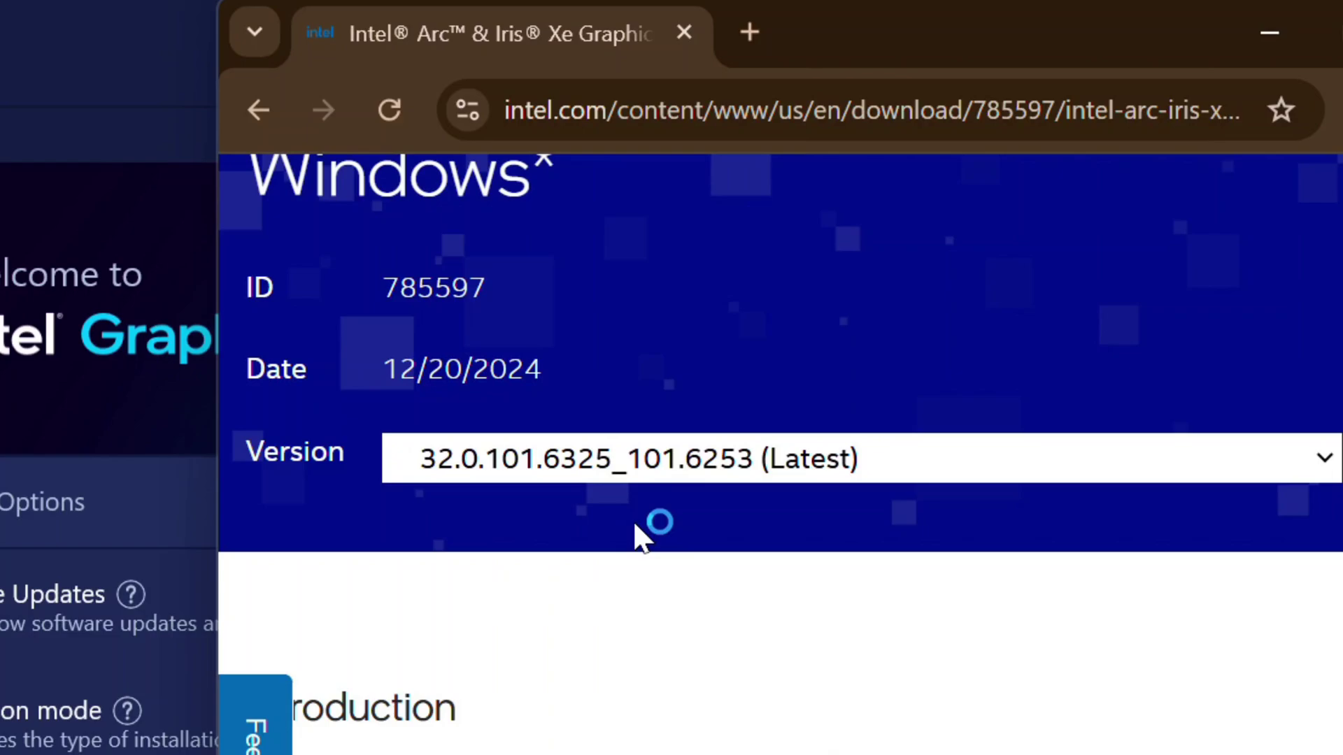
scroll(633, 535, "down", 5)
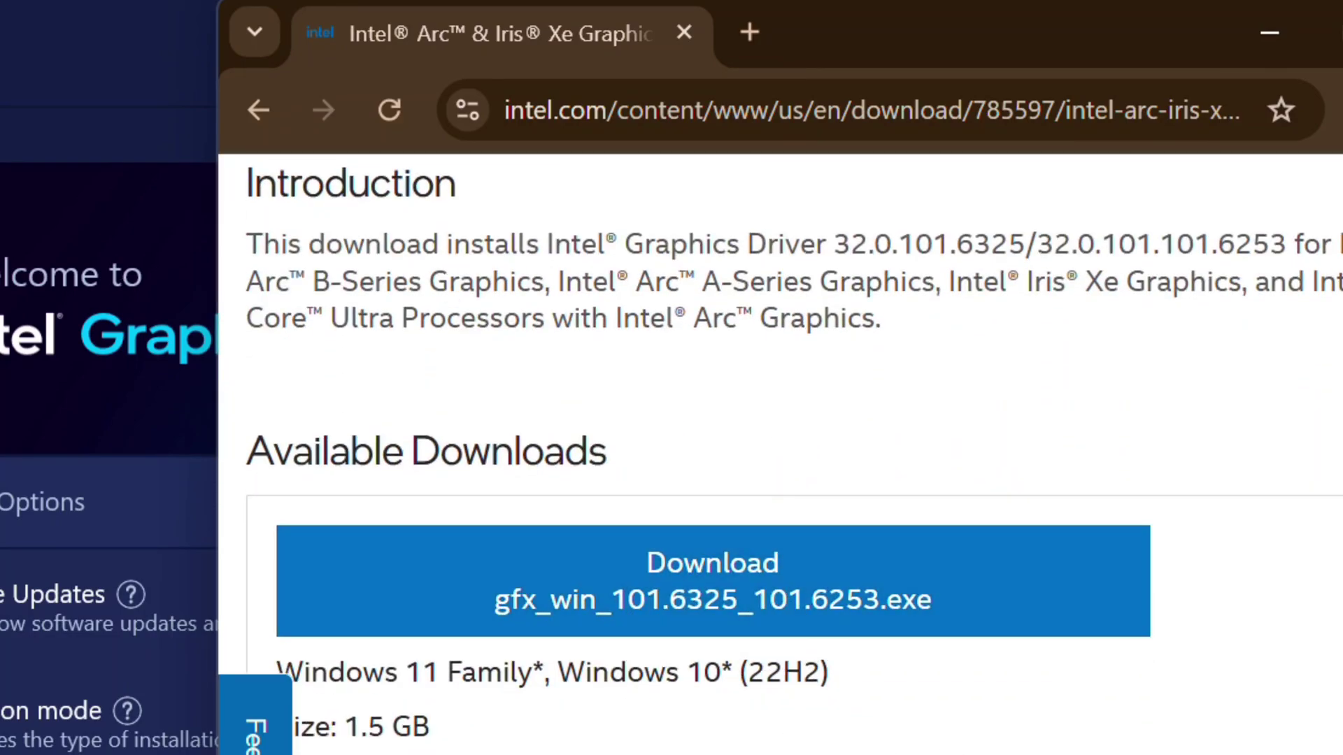
left_click(776, 623)
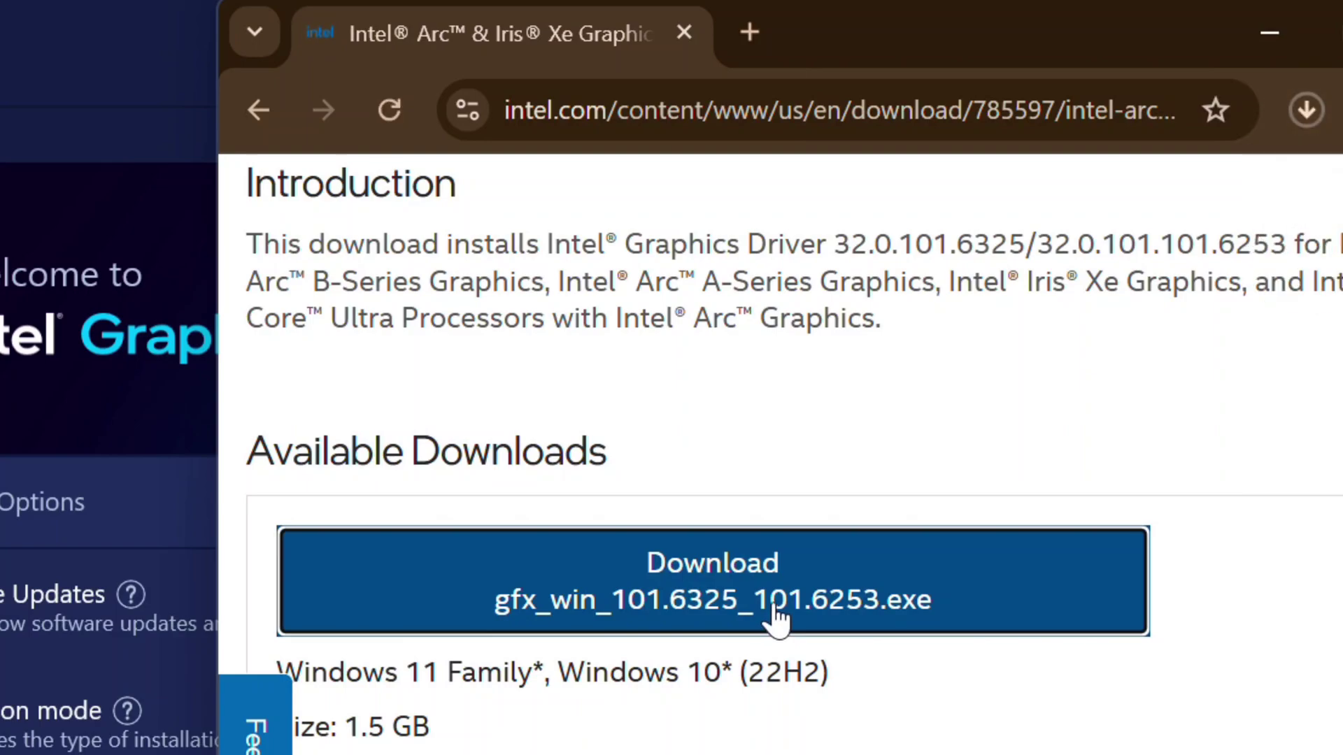
left_click(1310, 112)
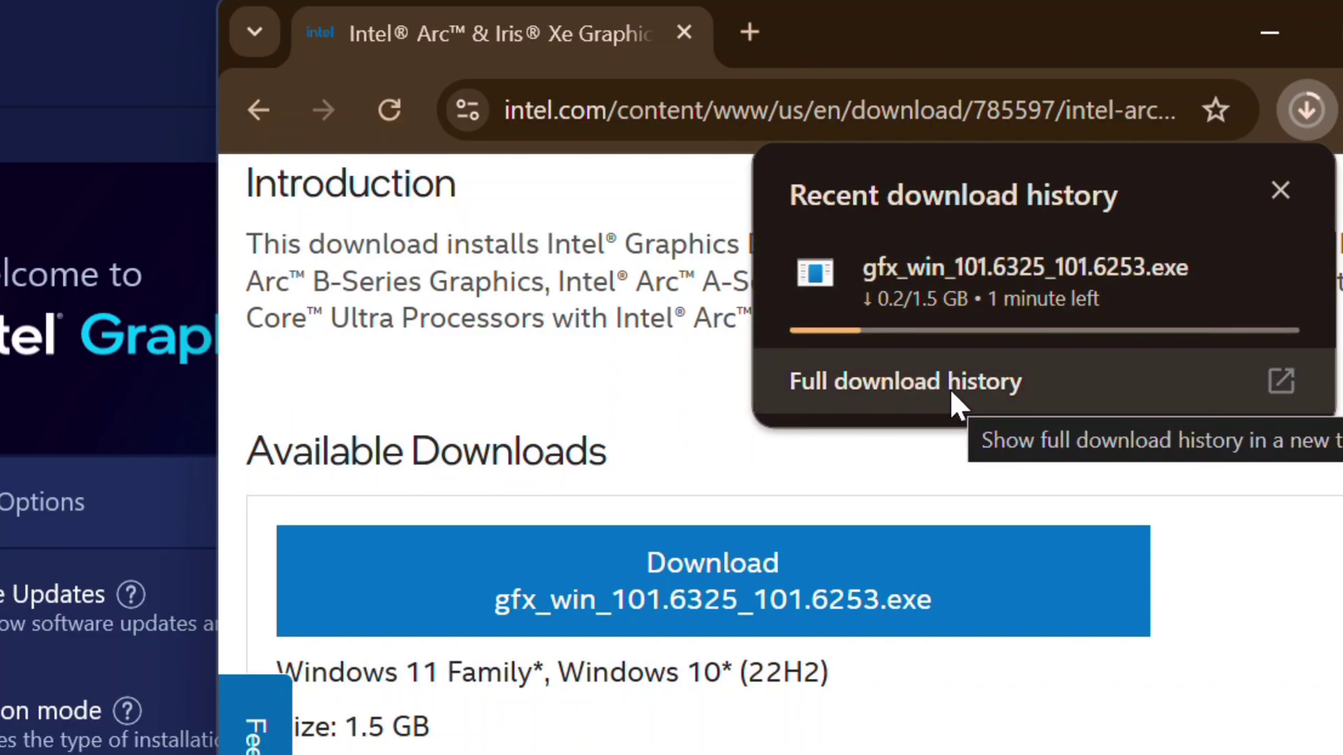
Show the full download history for the driver download.
left_click(950, 386)
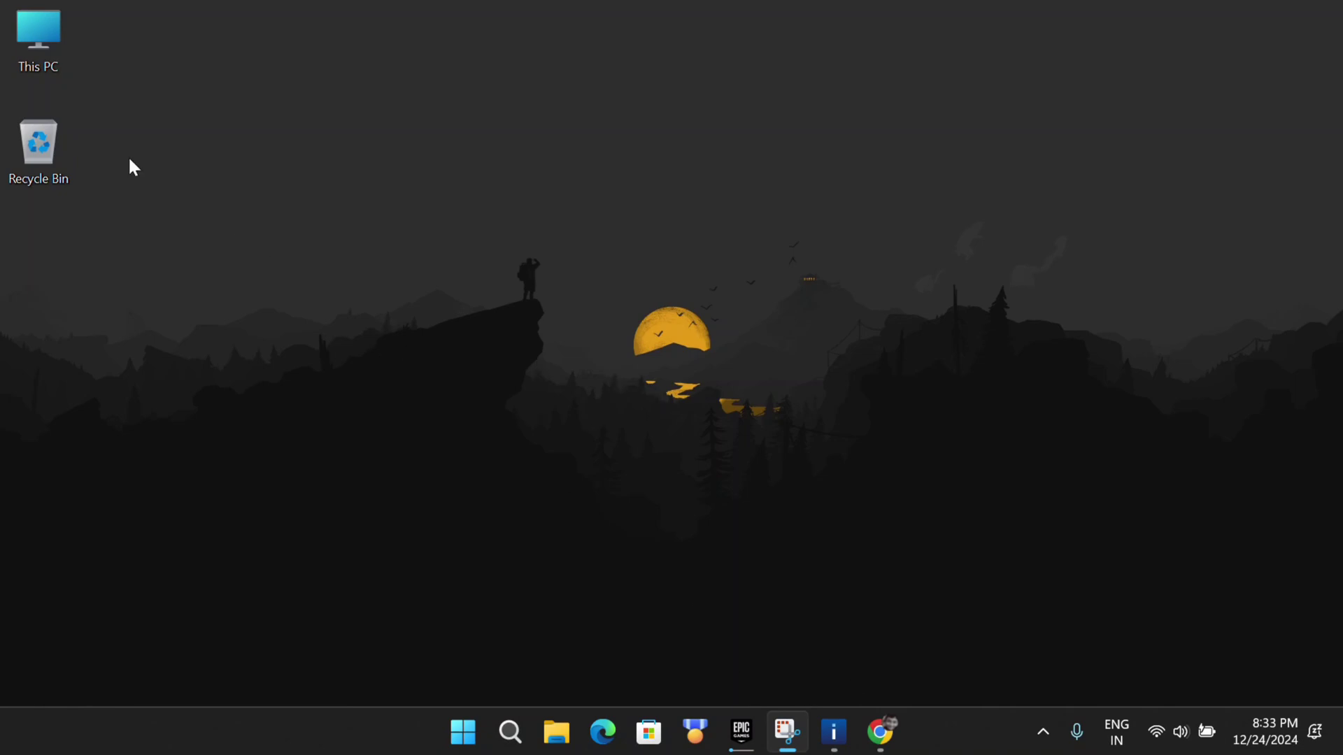
Launch gfx_win_101.6325_101.6253 from the Downloads folder via This PC.
double_click(31, 72)
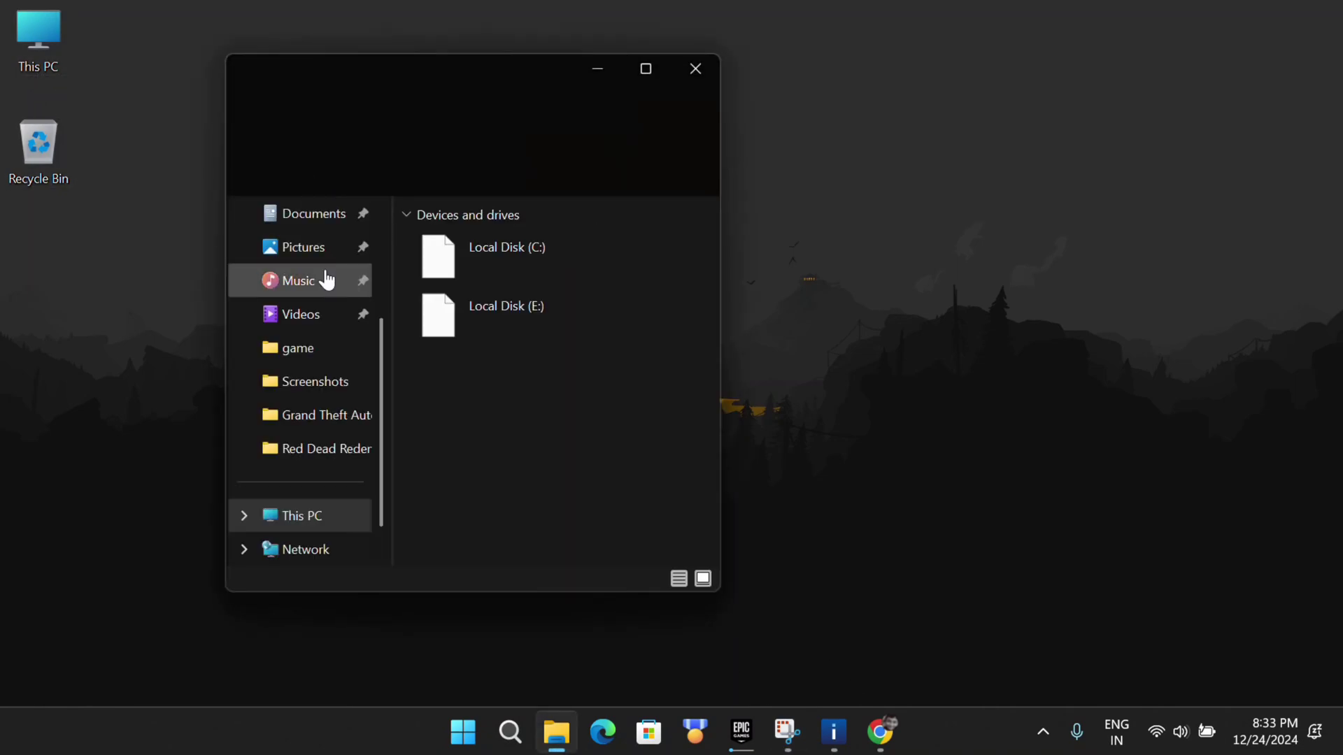
scroll(317, 268, "up", 2)
scroll(310, 321, "up", 2)
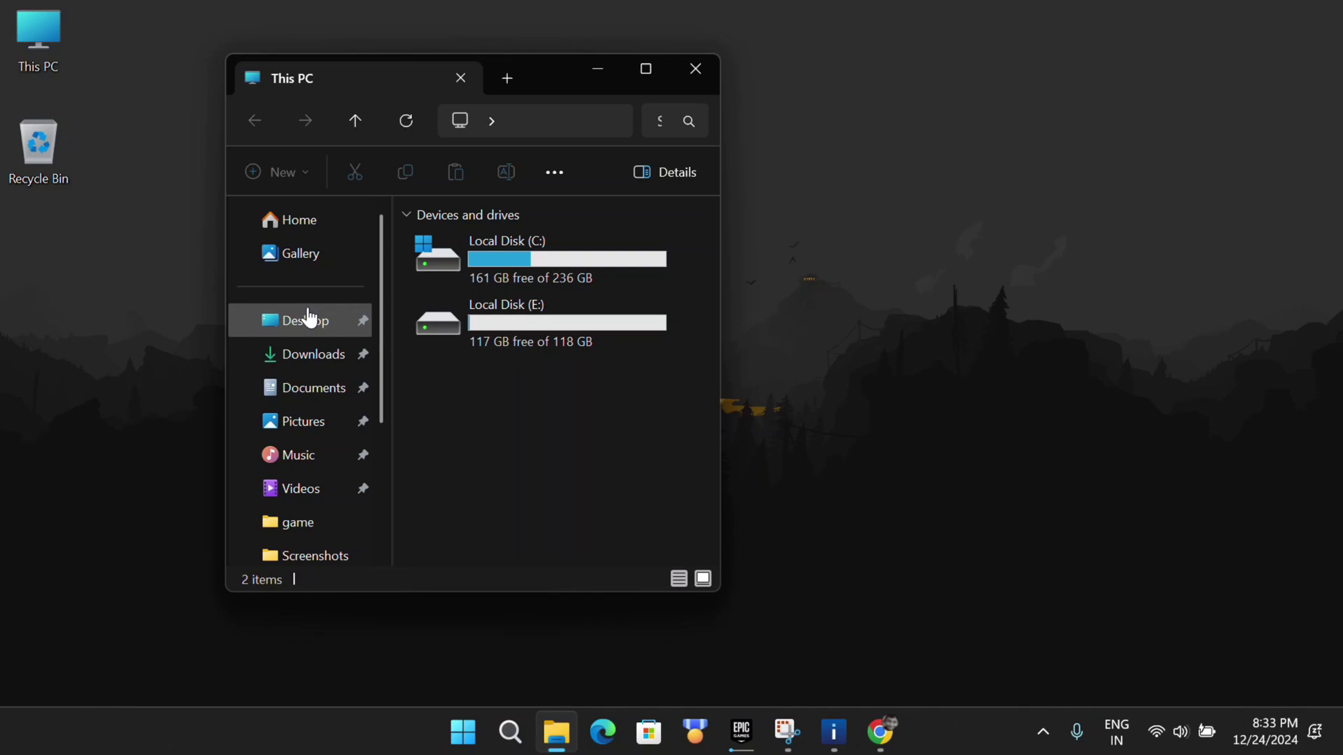
left_click(301, 354)
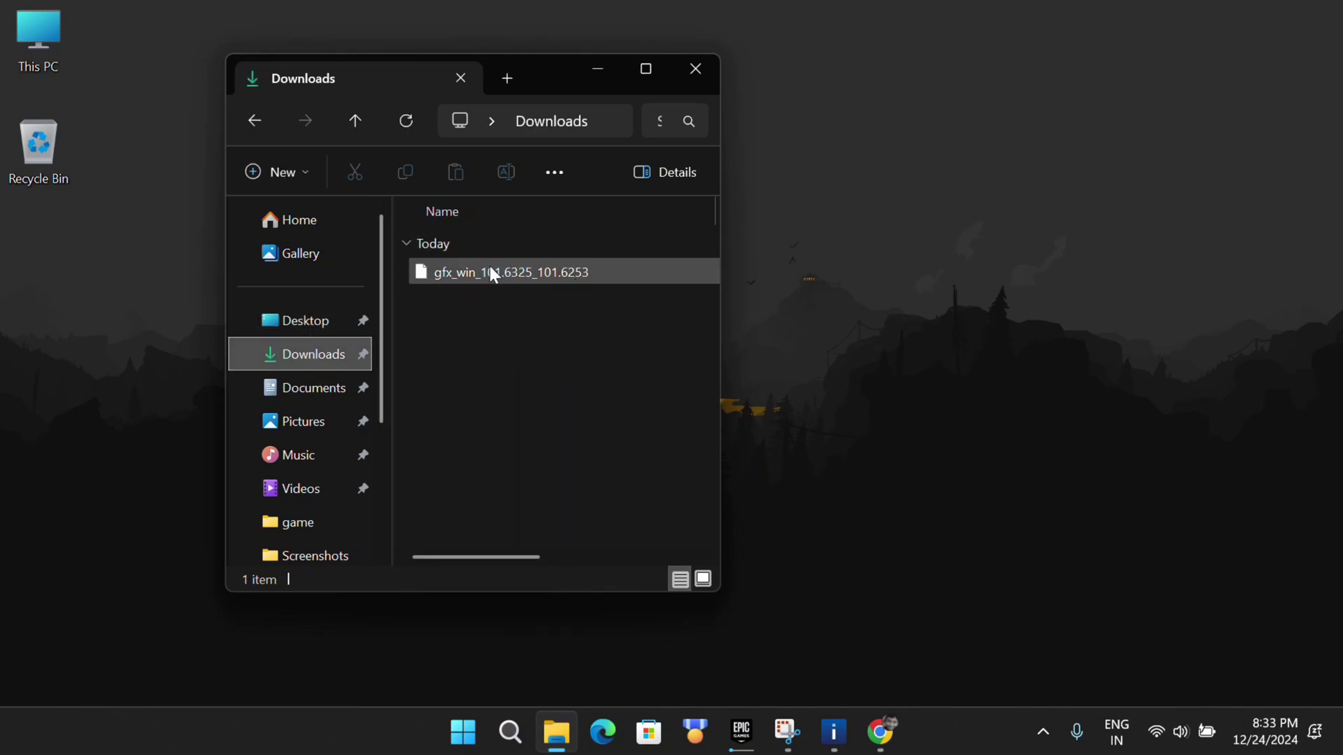
double_click(531, 276)
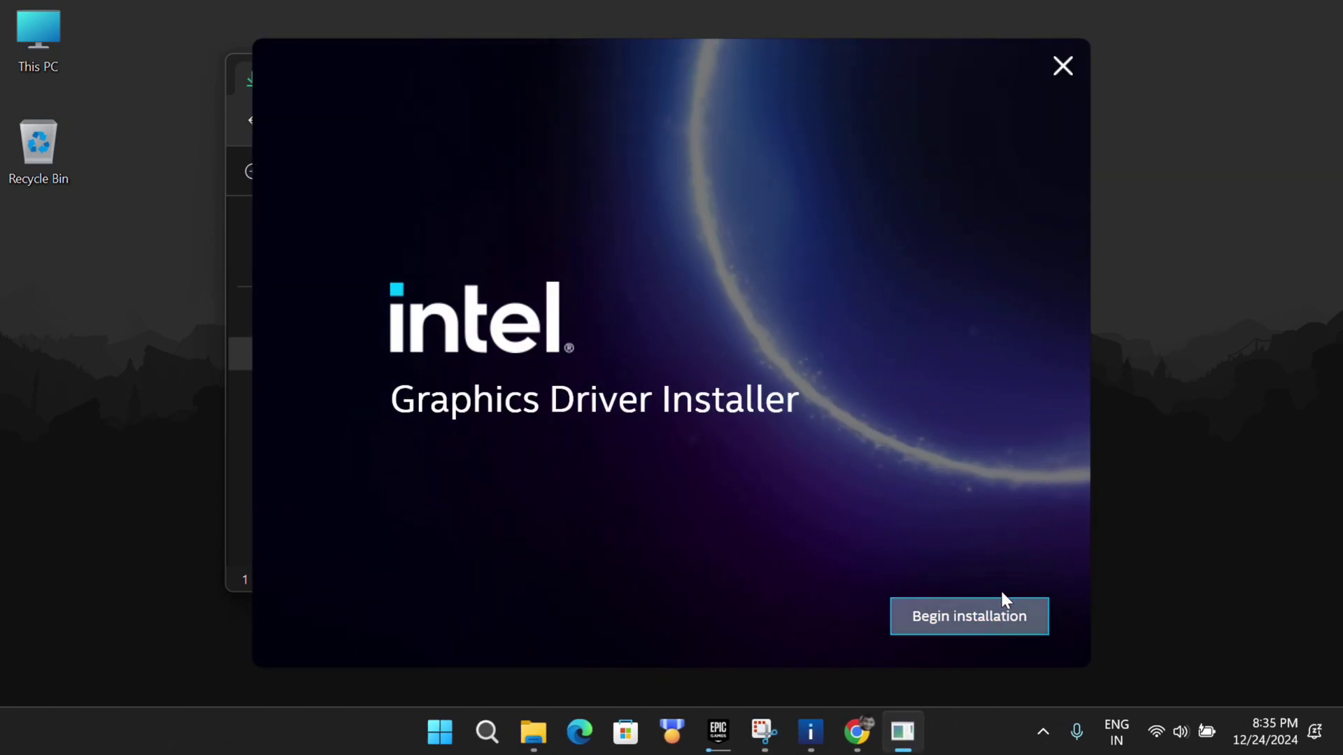
Begin the driver installation and reach the license agreement.
left_click(967, 622)
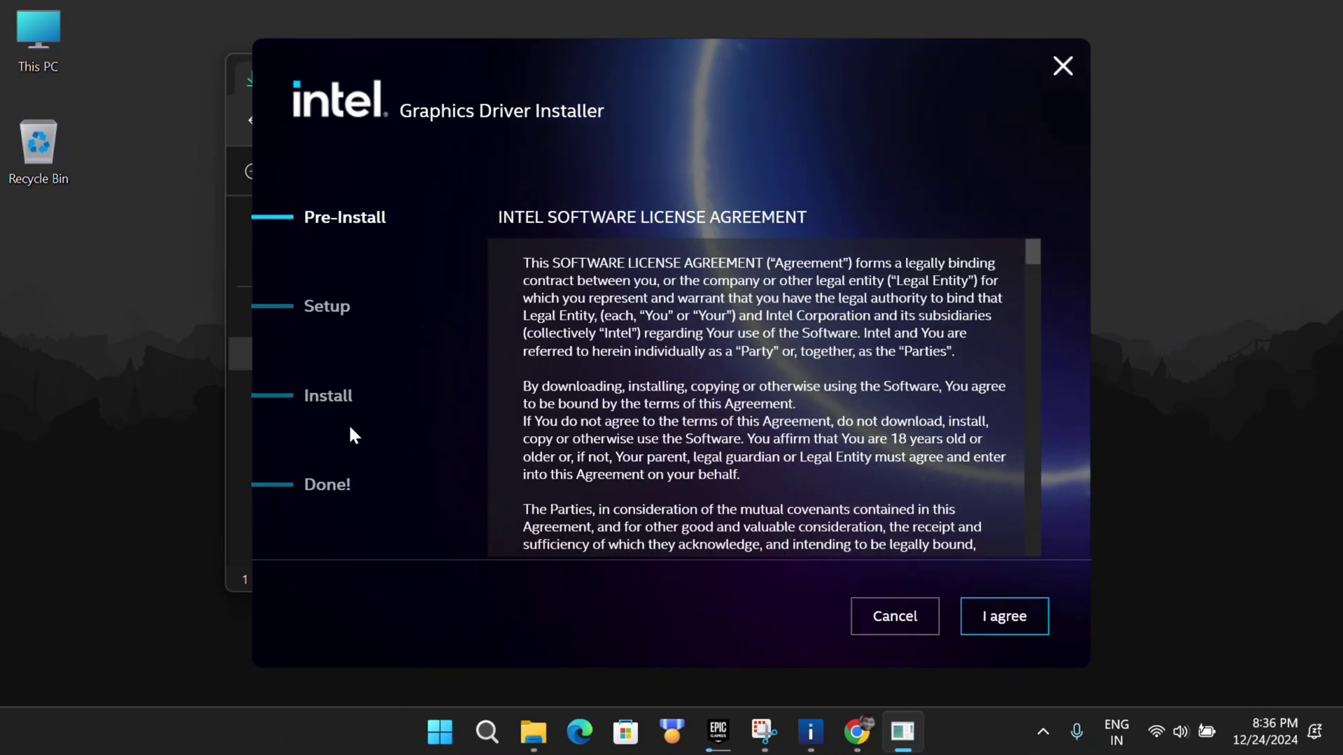
Accept the license, run a clean-installation Repair, close the installer and bring up Intel Graphics Software.
left_click(976, 630)
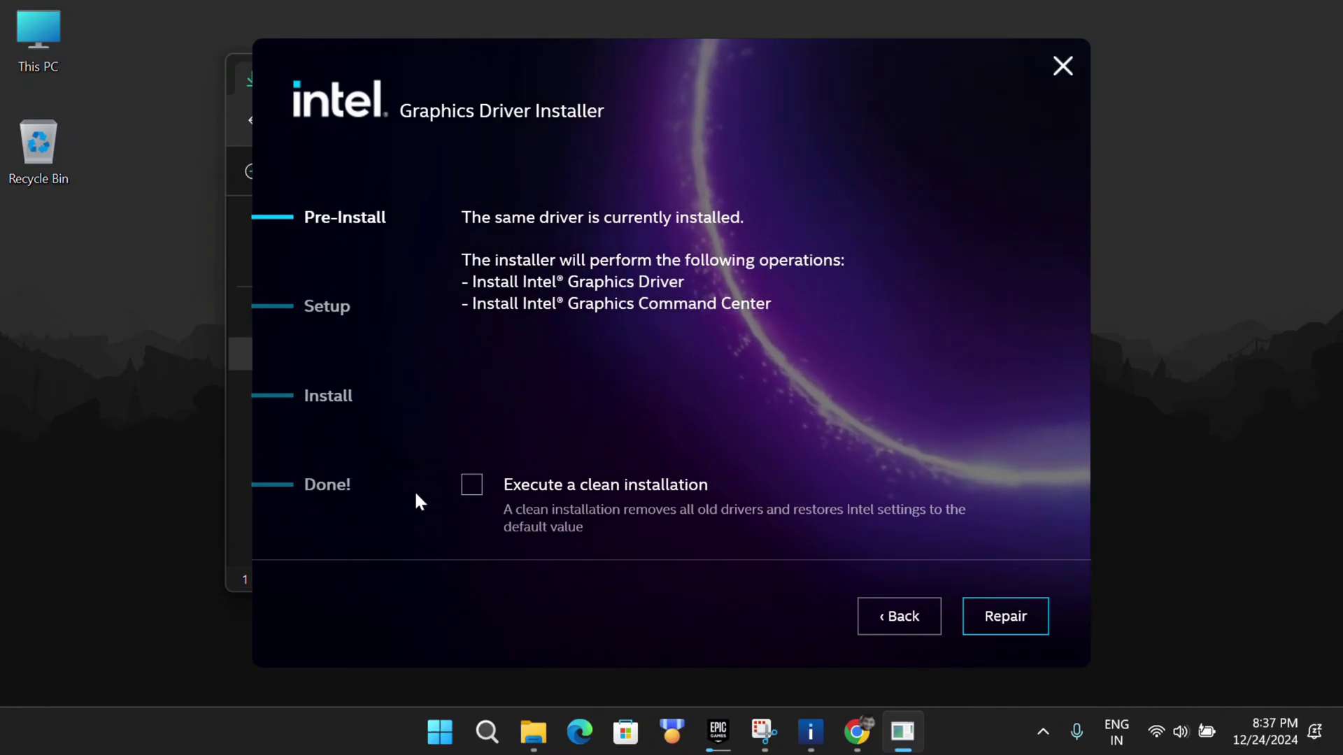
left_click(471, 486)
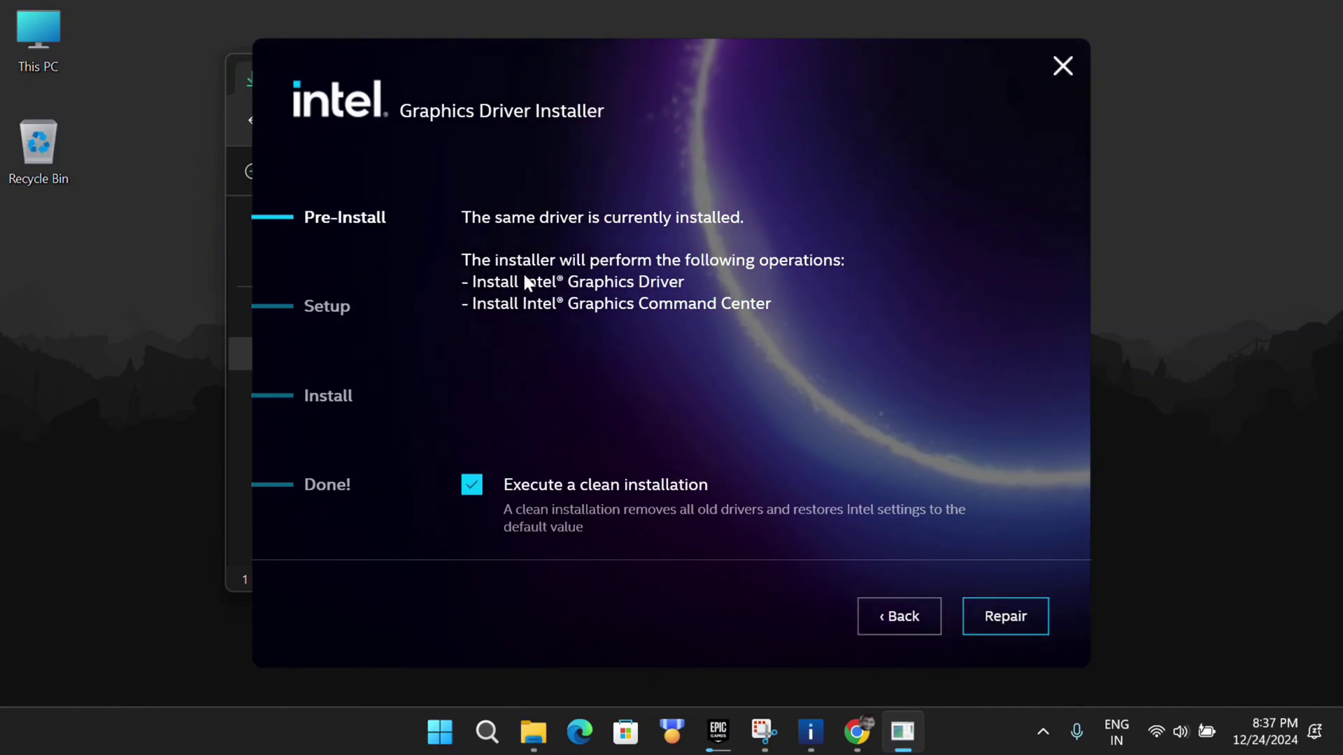
left_click(1008, 629)
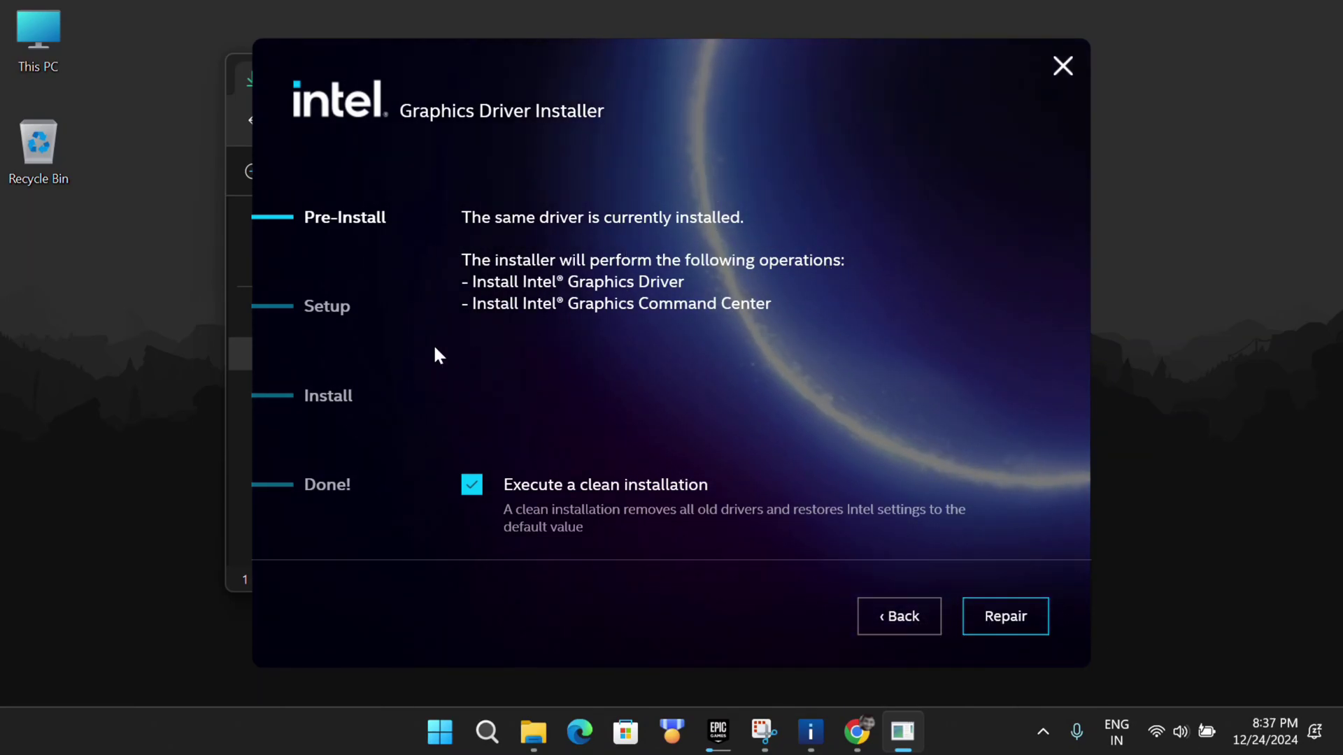
left_click(1062, 63)
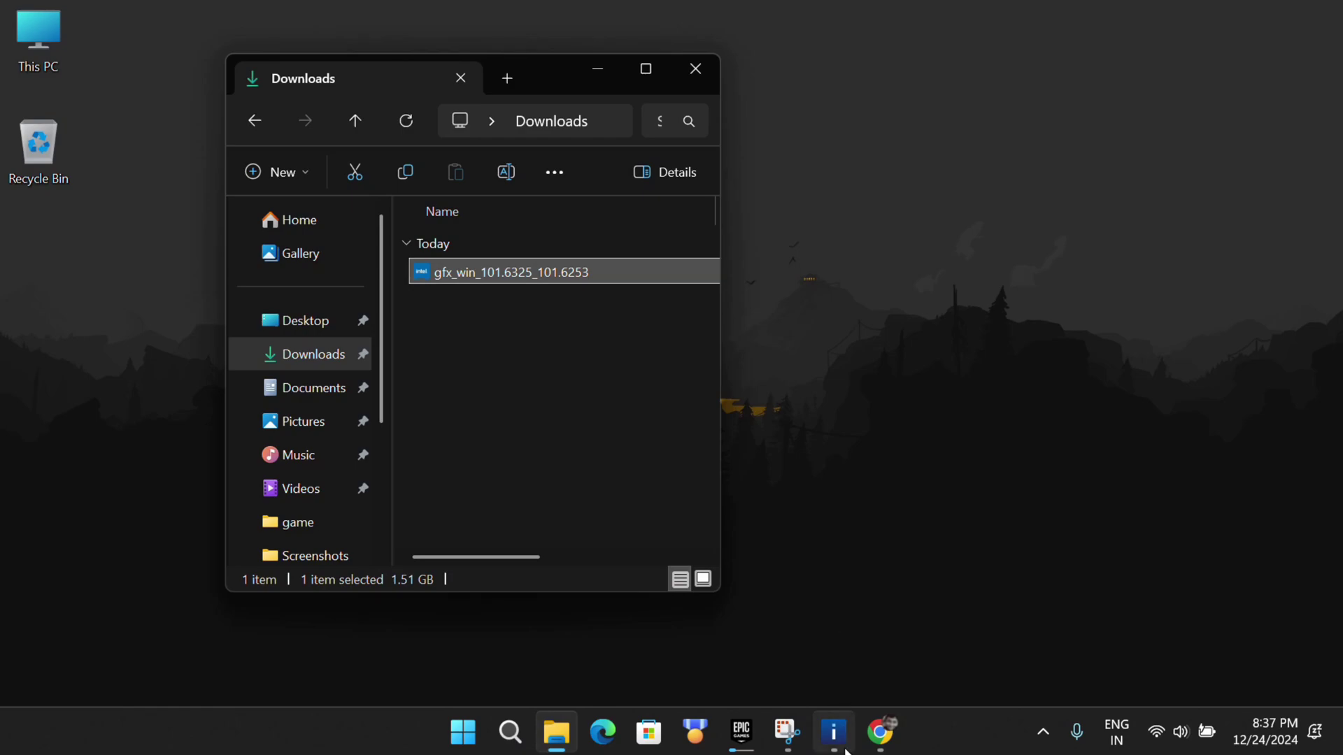
left_click(833, 732)
scroll(701, 519, "down", 3)
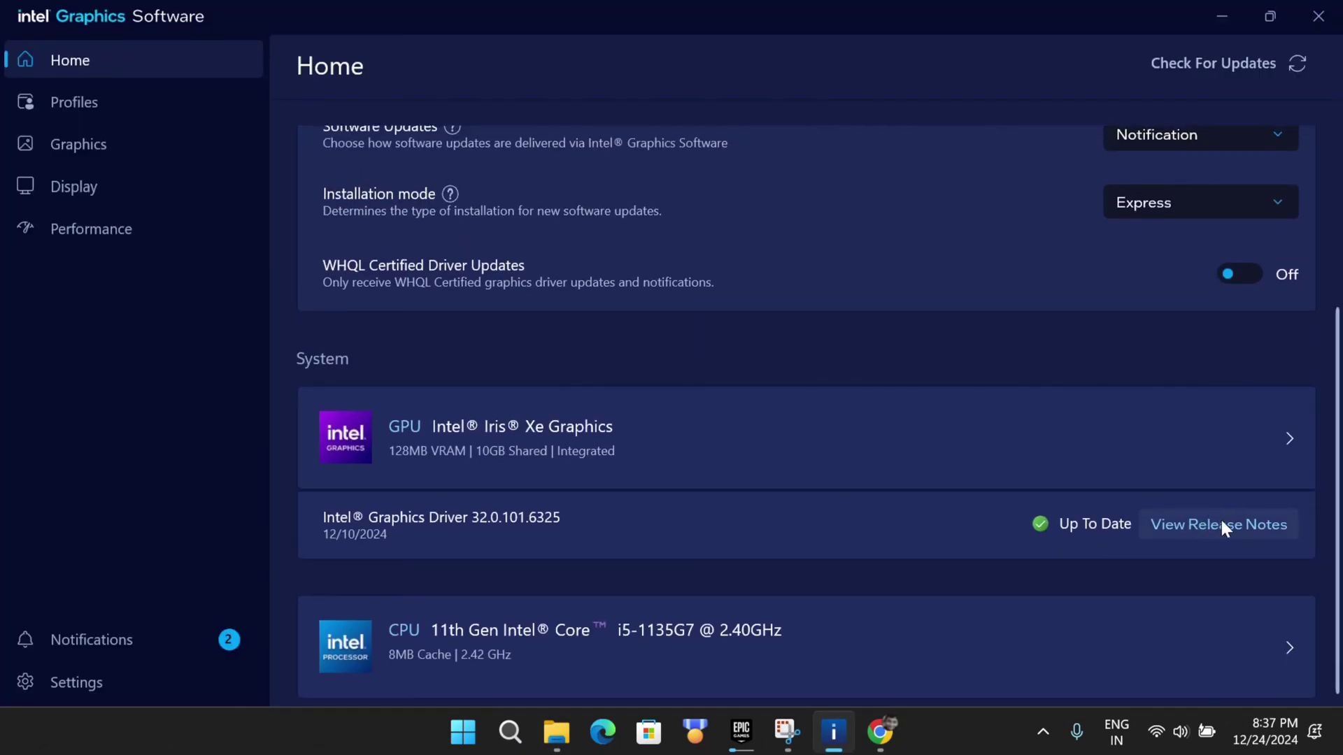
View the installed Iris Xe driver's release notes.
left_click(1221, 517)
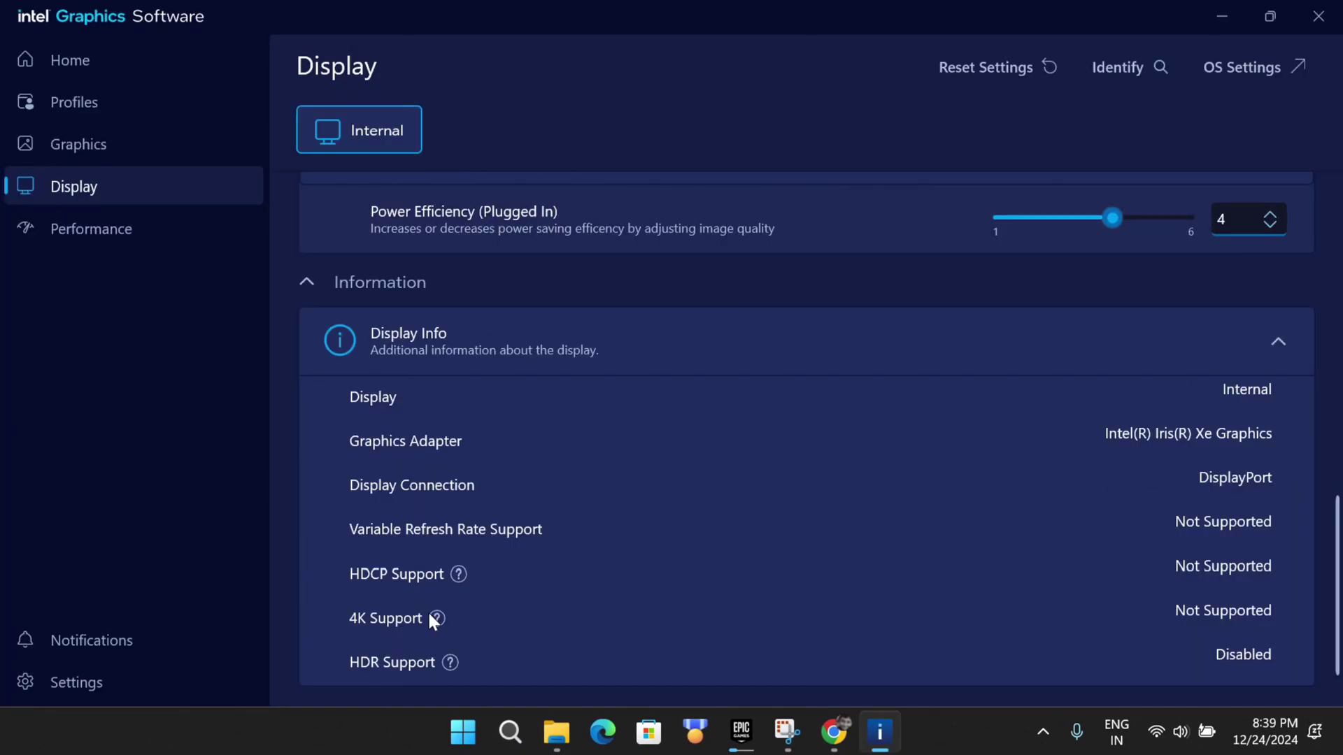
scroll(435, 618, "down", 2)
Expand Global settings, then review the Profiles and Graphics pages (sharpening and tessellation off).
left_click(337, 658)
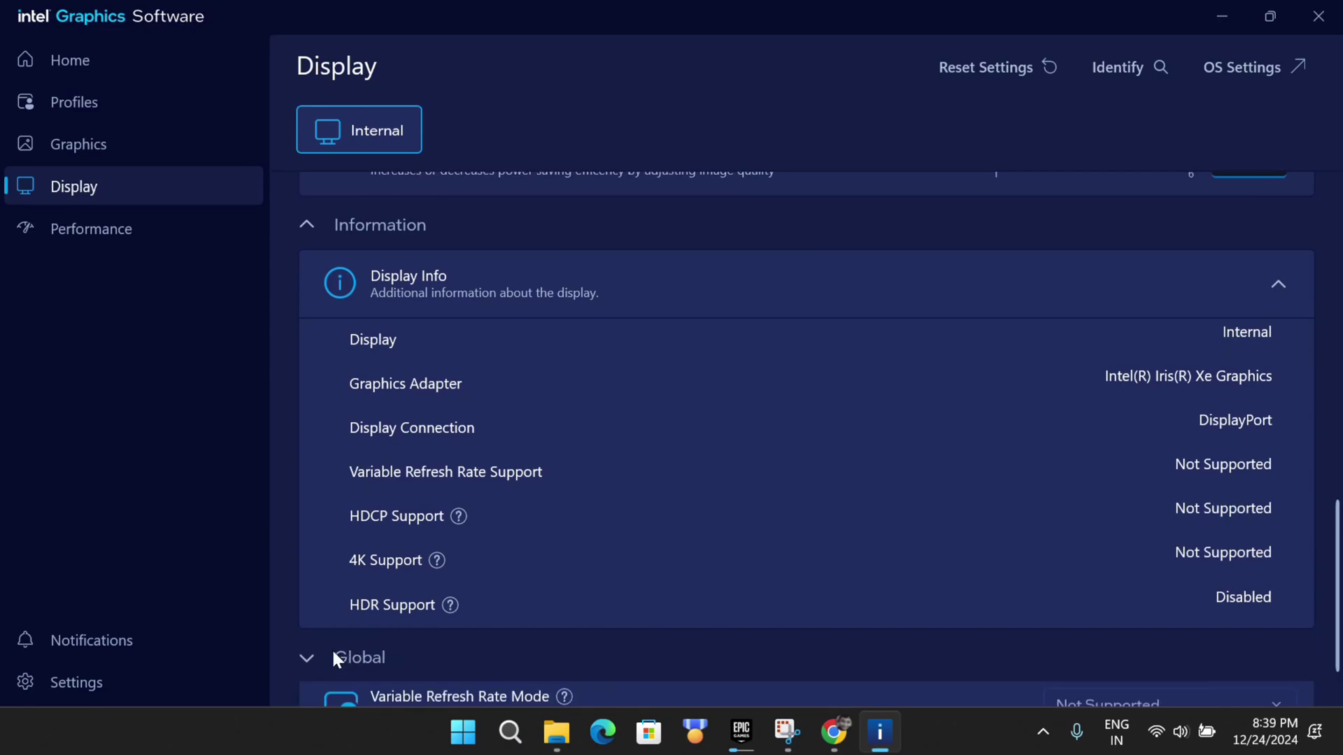
scroll(569, 545, "down", 1)
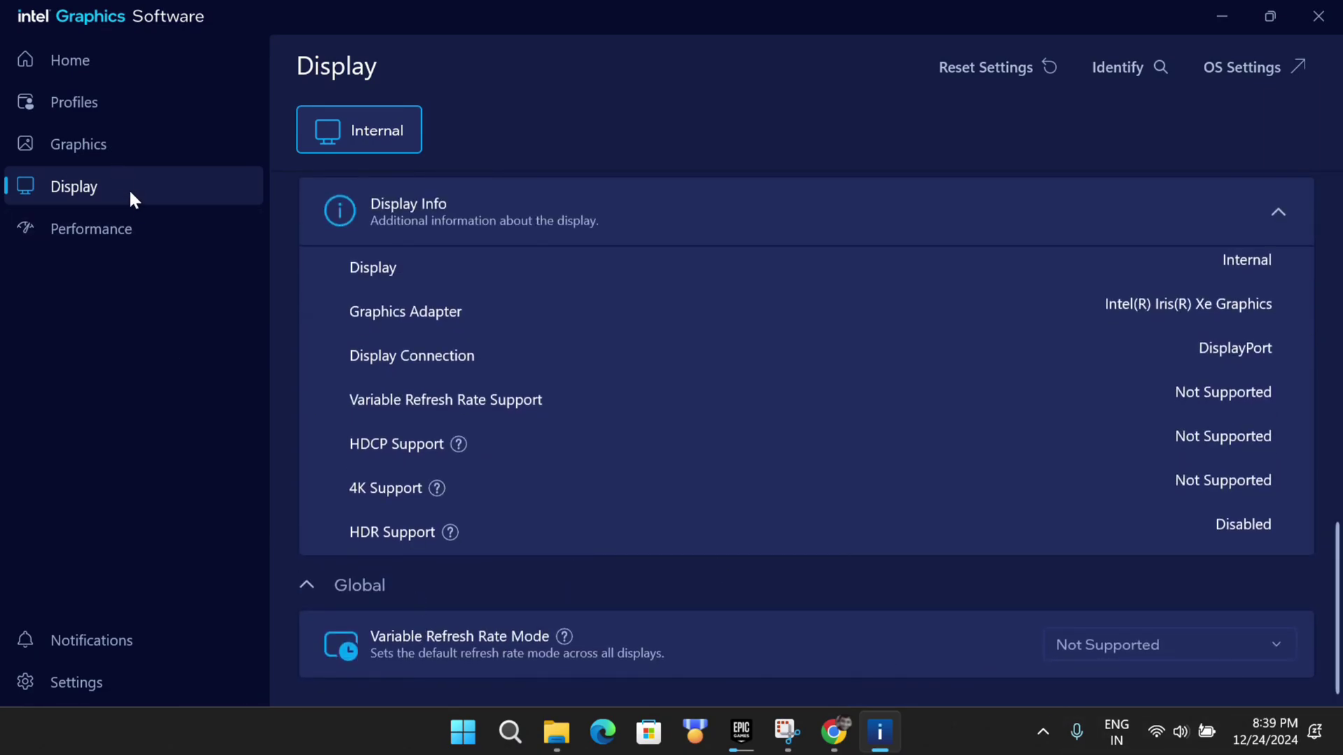
left_click(122, 97)
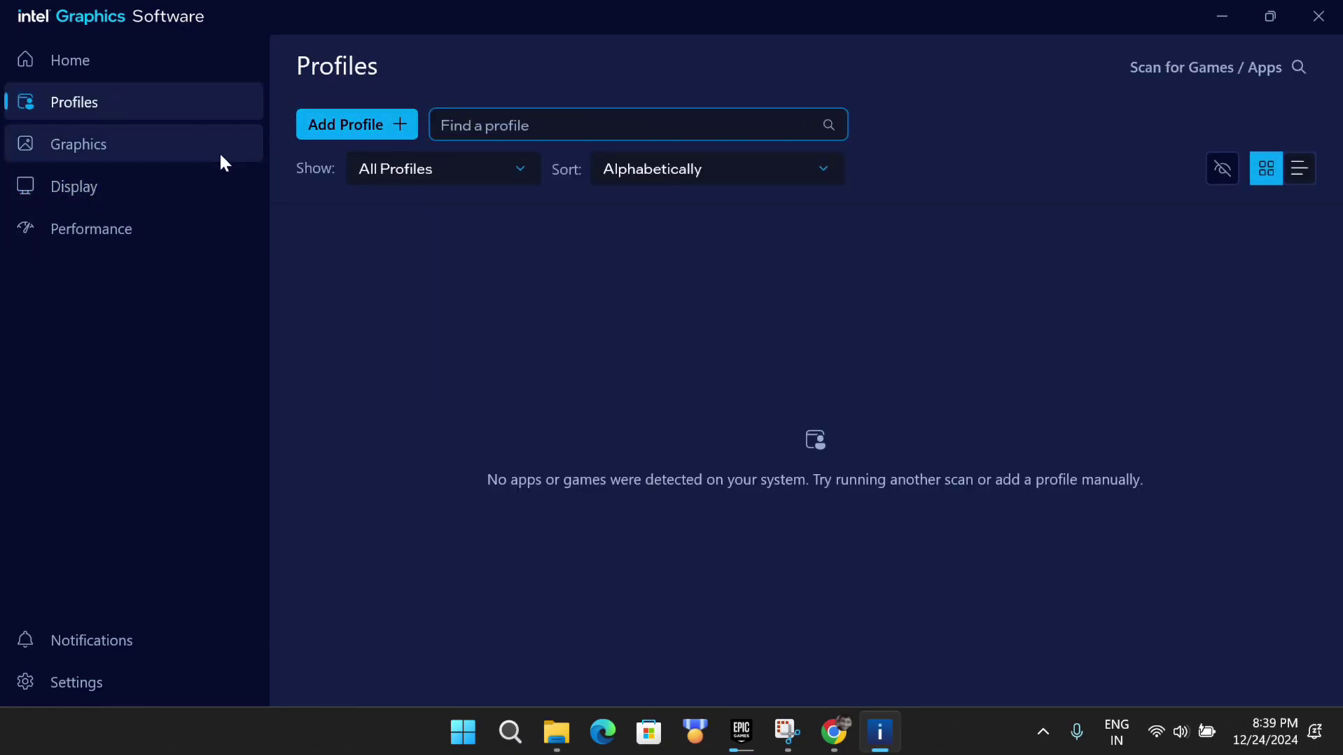
left_click(218, 158)
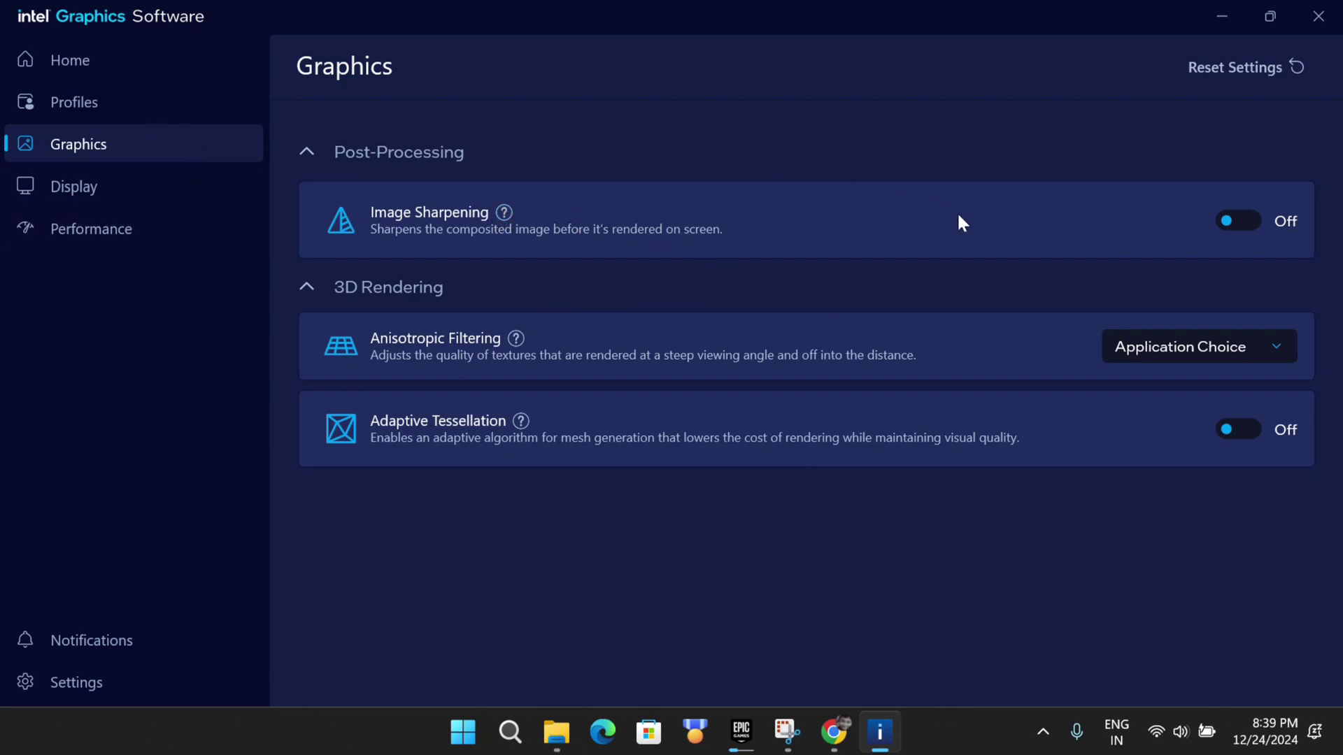
Minimize Intel Graphics Software to the desktop and dismiss the desktop context menu.
key("super+d")
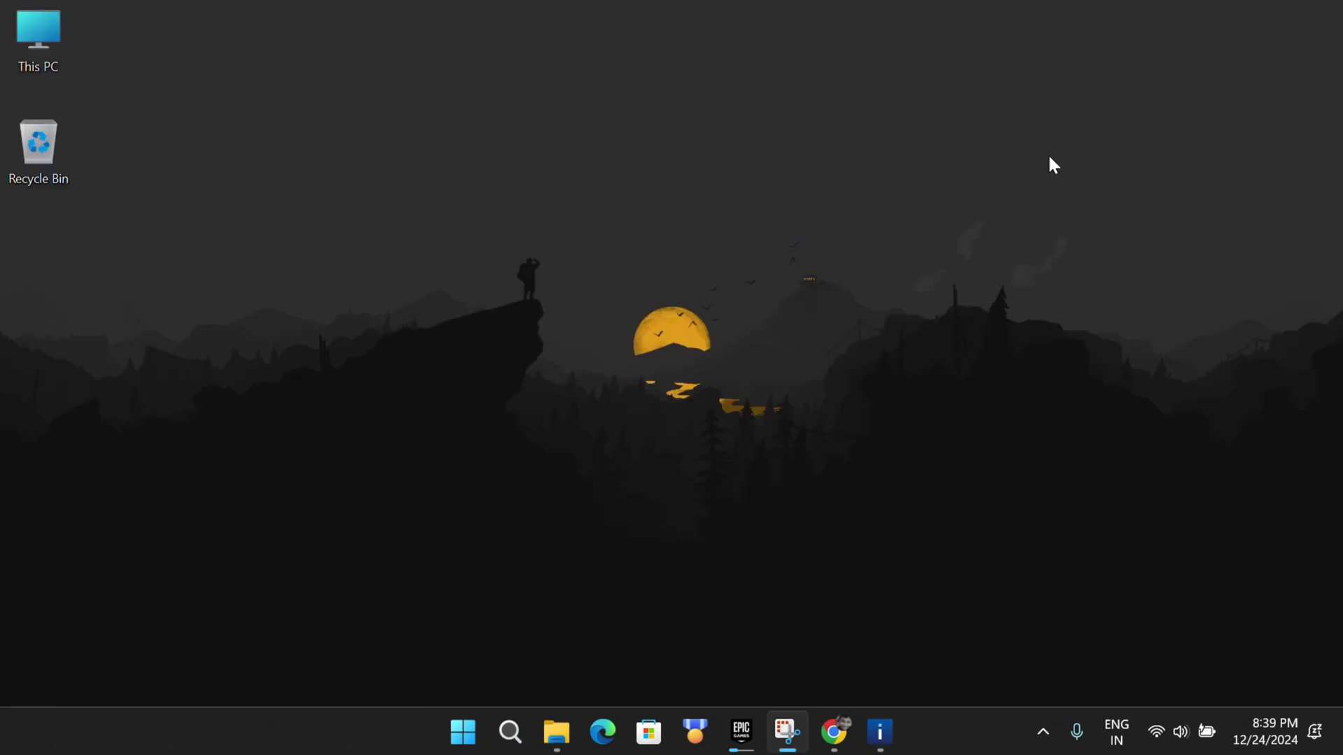
right_click(676, 372)
left_click(559, 344)
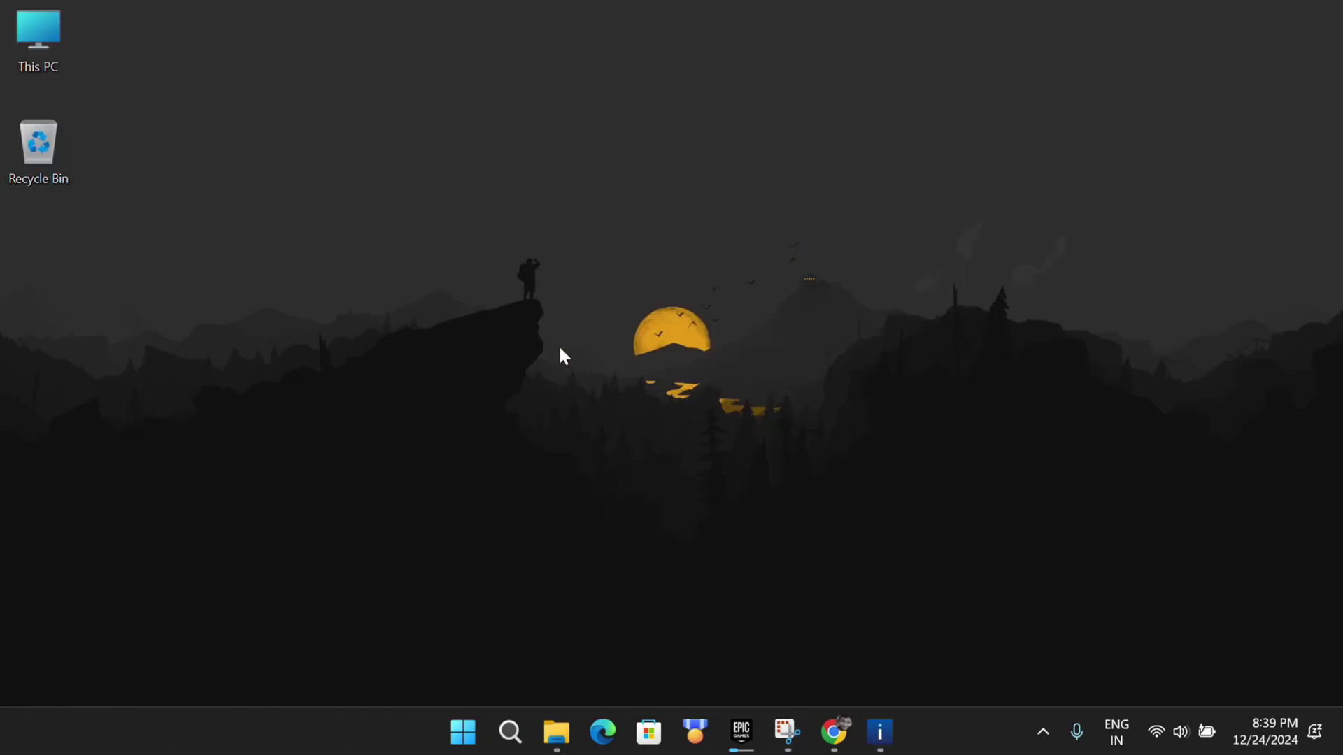